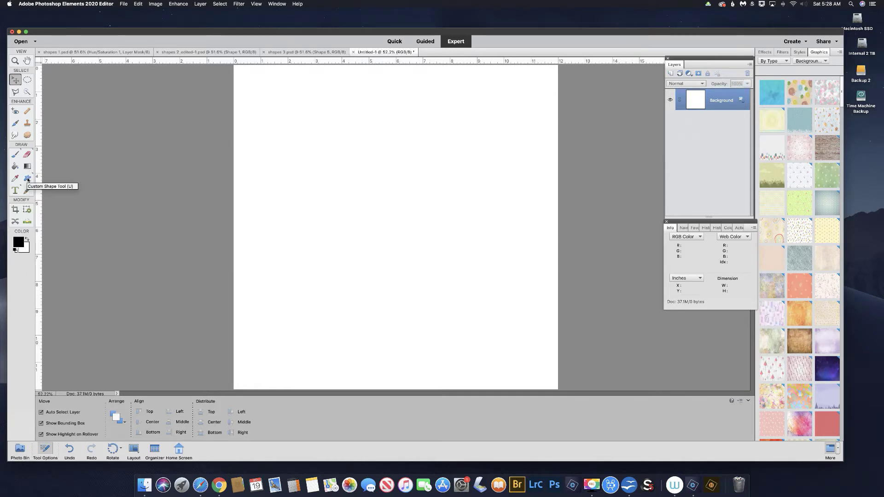
# Browse the Custom Shape tool's library, viewing the Crop Shapes and Objects sets and returning to All Elements Shapes.
pyautogui.click(27, 179)
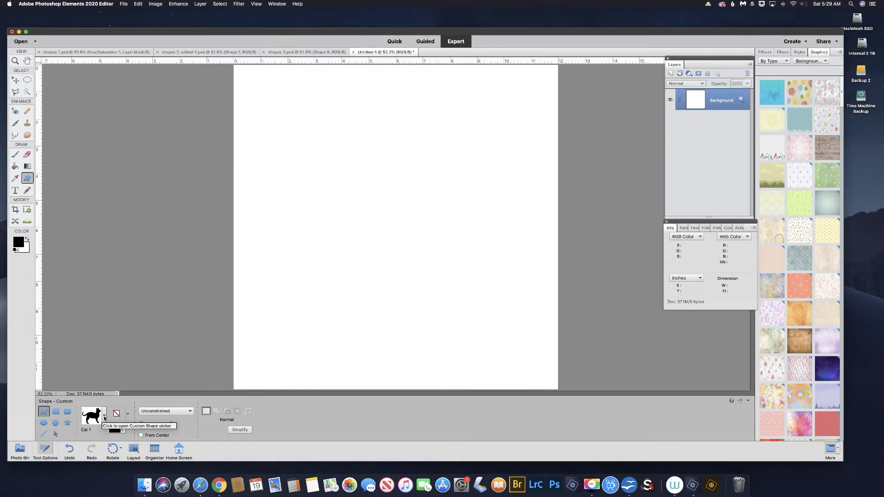
pyautogui.click(105, 417)
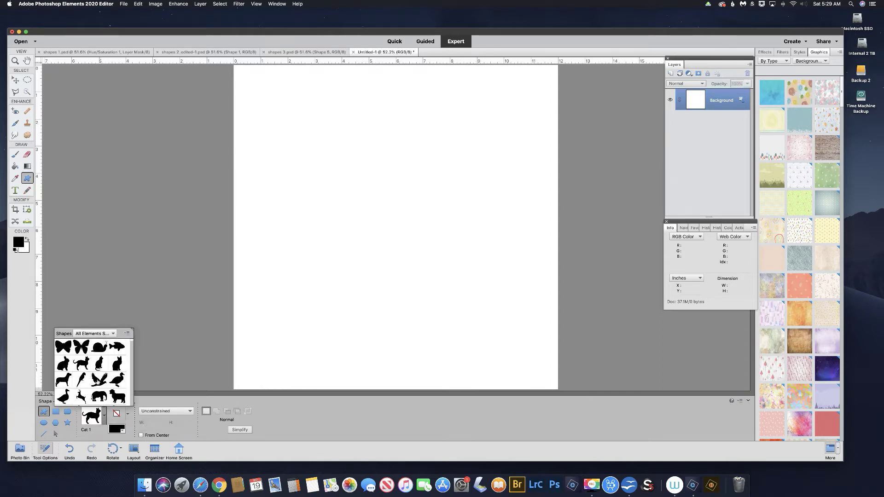
pyautogui.scroll(-20, 96, 372)
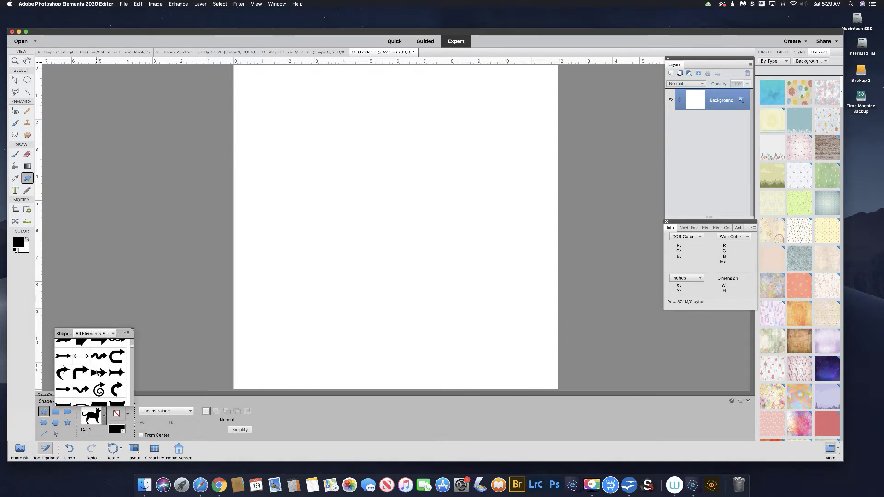
pyautogui.scroll(20, 97, 372)
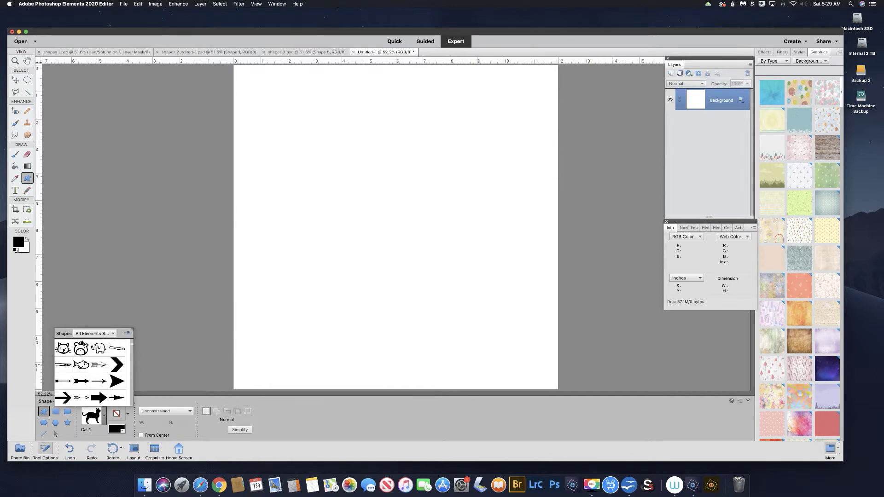
pyautogui.click(94, 334)
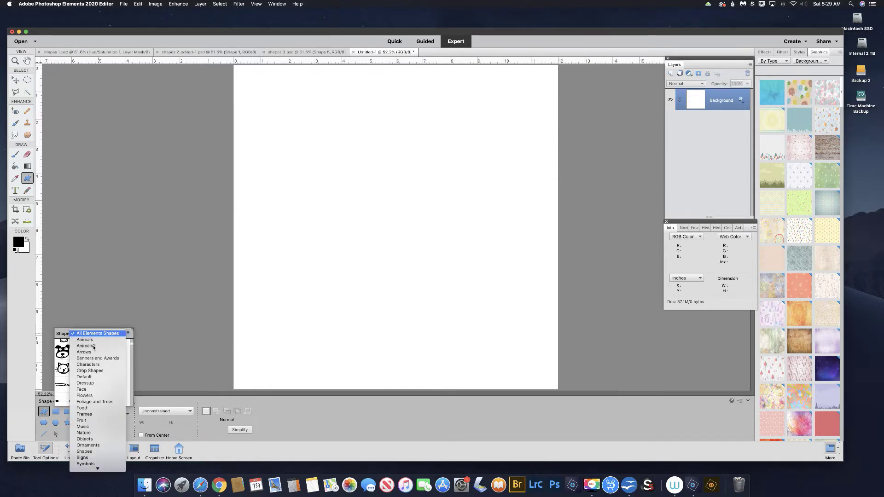
pyautogui.click(92, 373)
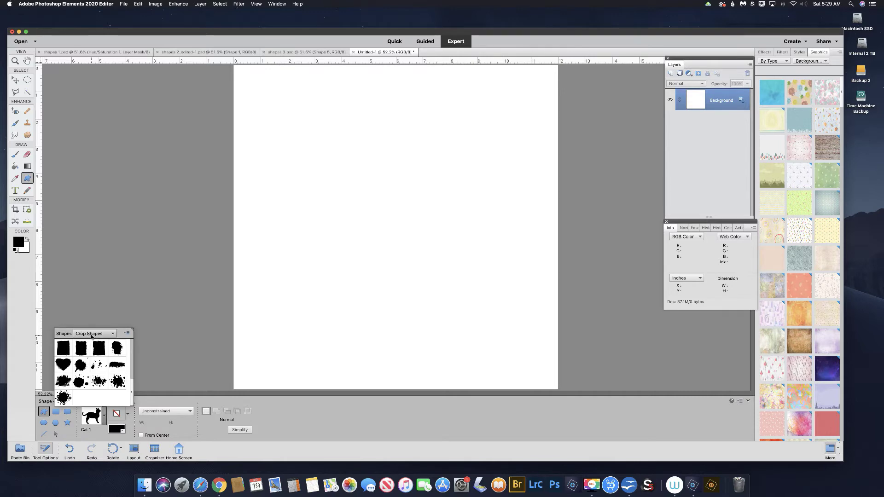
pyautogui.click(95, 333)
pyautogui.click(91, 401)
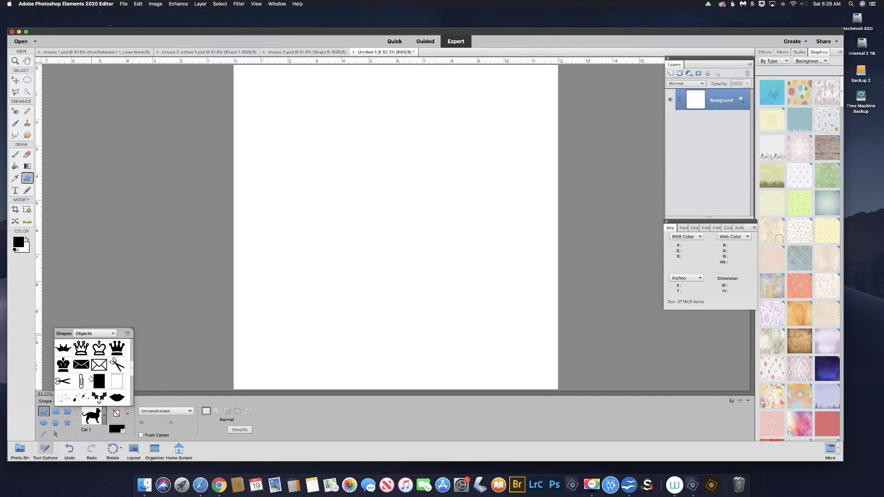
pyautogui.click(96, 335)
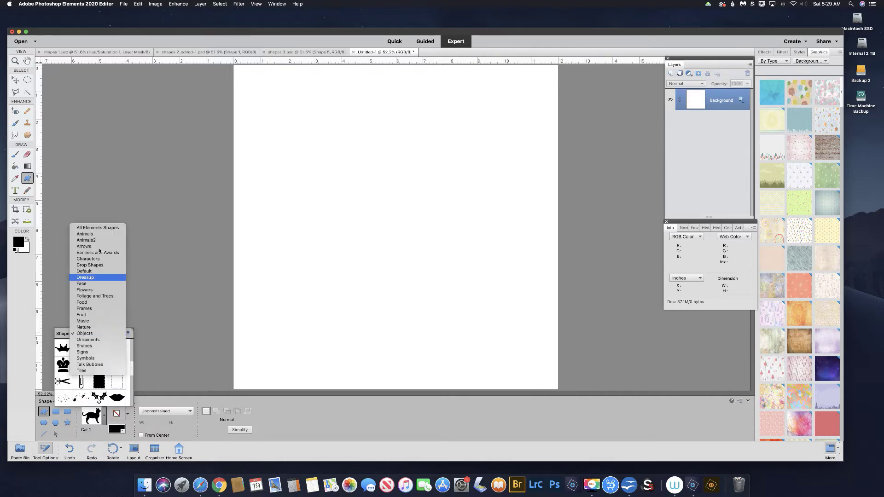
pyautogui.click(104, 228)
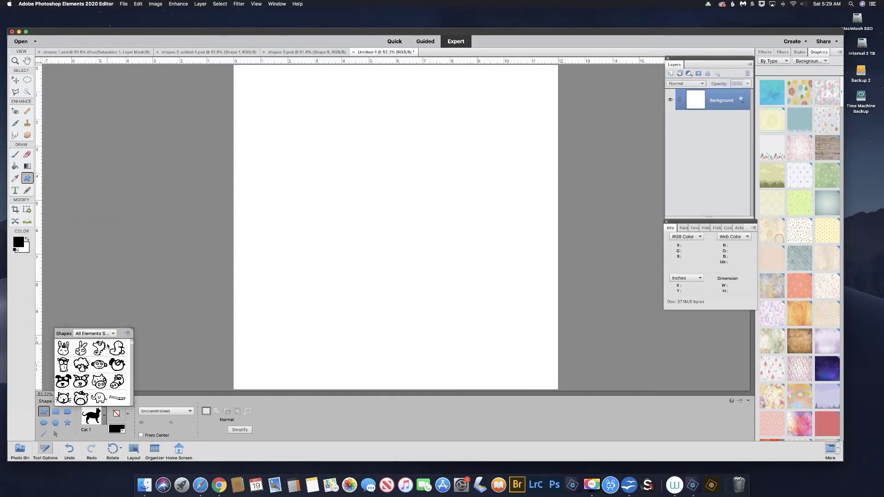
# Draw two unconstrained black Cat 1 shapes, one about 4.5 by 3.8 in and a flattened one about 5.2 by 2.1 in below it.
pyautogui.scroll(-3, 107, 345)
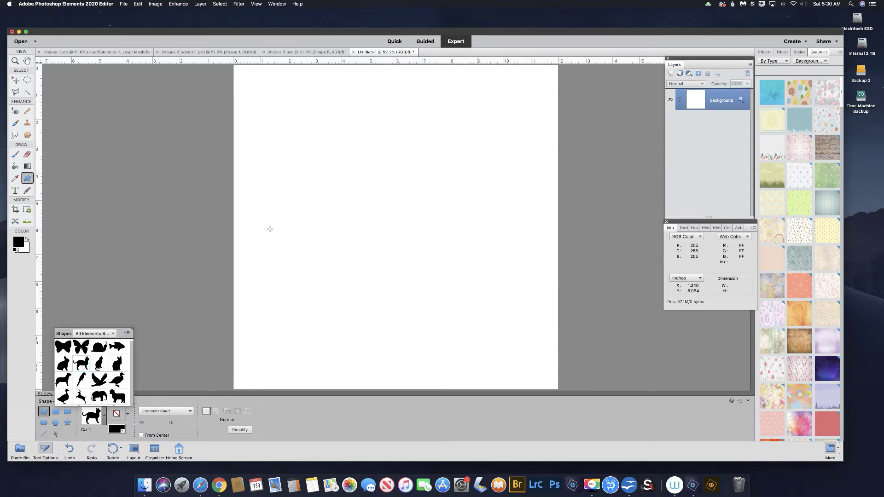
pyautogui.moveTo(292, 122); pyautogui.dragTo(409, 230)
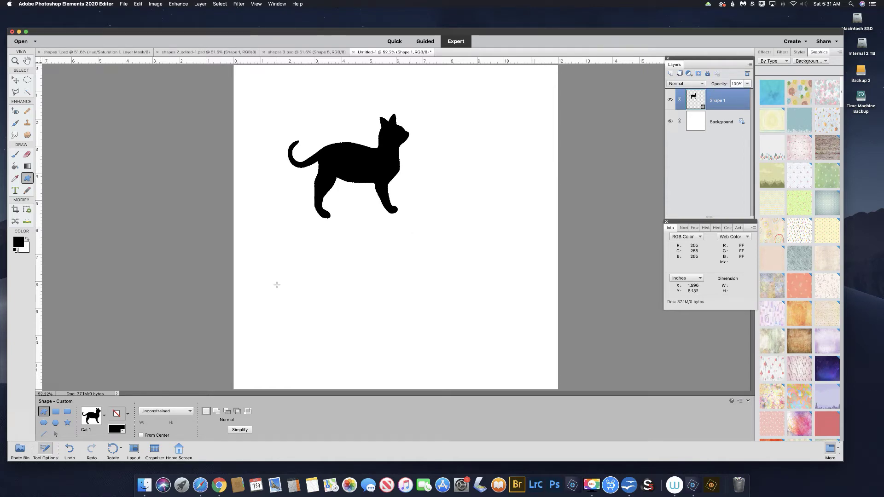
pyautogui.moveTo(276, 264); pyautogui.dragTo(417, 318)
# Draw a cat with Defined Proportions, about 2.5 in wide, in the right half of the page.
pyautogui.click(166, 412)
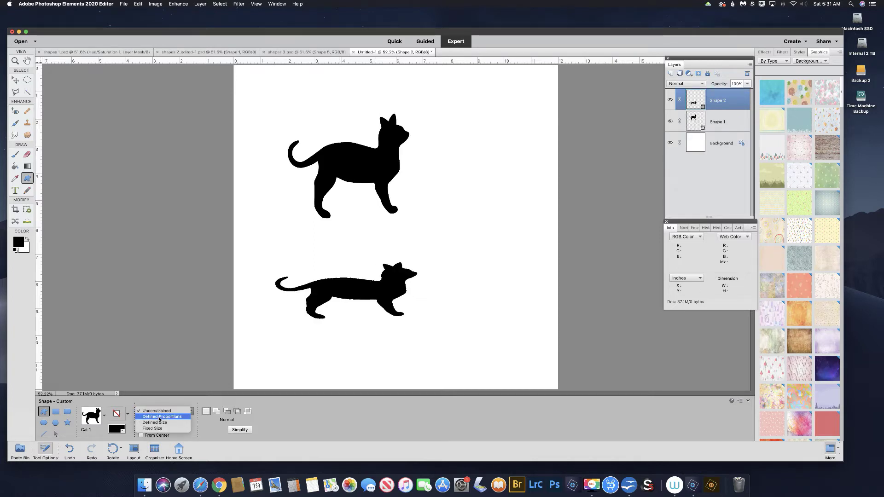
pyautogui.click(159, 417)
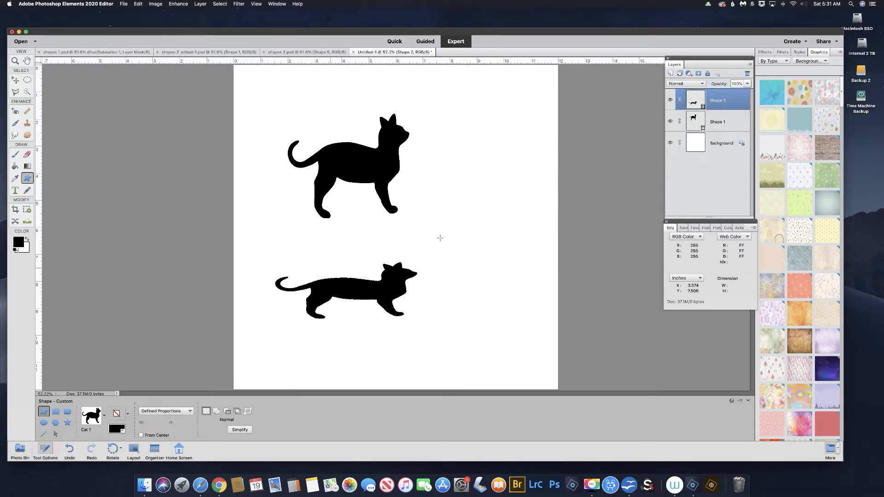
pyautogui.moveTo(444, 201); pyautogui.dragTo(513, 289)
# Place a small cat using Defined Size between the two large cats.
pyautogui.click(183, 413)
pyautogui.click(170, 420)
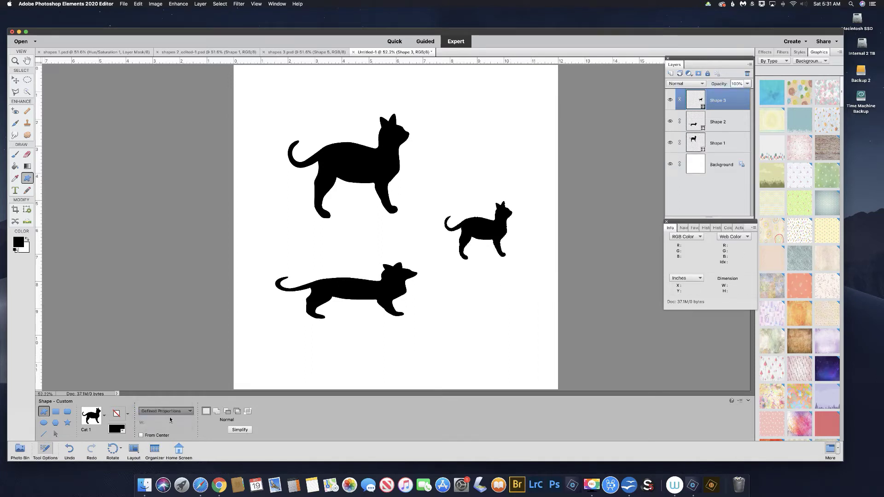
pyautogui.click(271, 229)
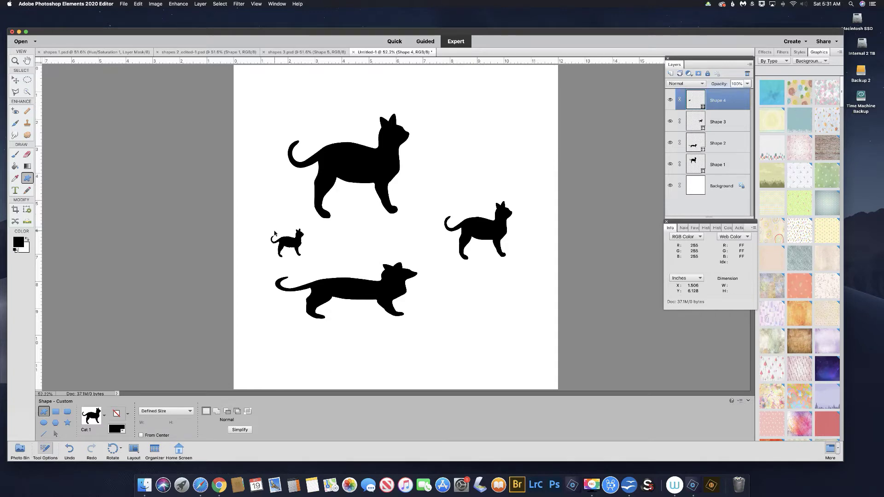
# Transform the small cat to about 251.7% of its size with its proportions constrained.
pyautogui.press('super+t')
pyautogui.moveTo(271, 229); pyautogui.dragTo(240, 201)
pyautogui.moveTo(317, 267); pyautogui.dragTo(330, 282)
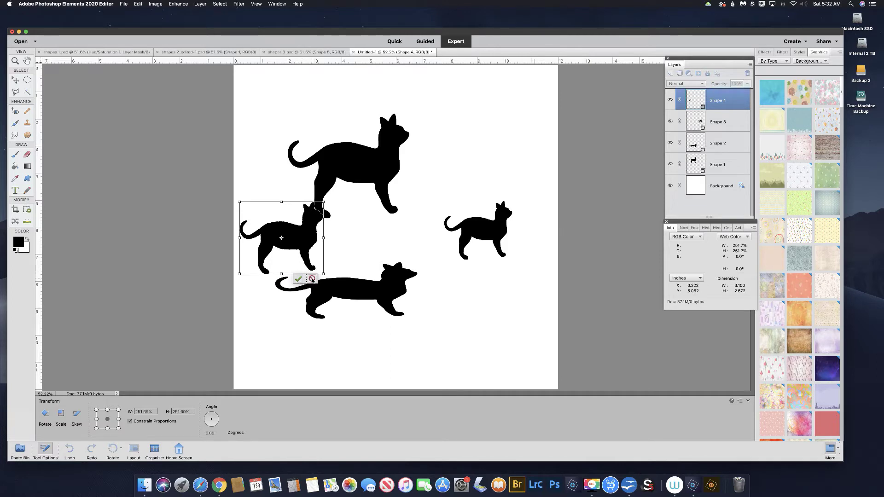
pyautogui.click(298, 279)
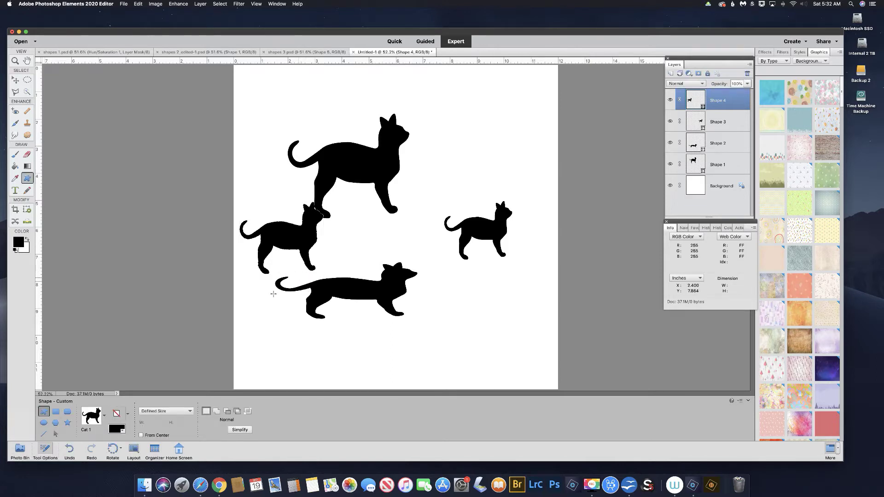
# Place a Fixed Size cat of 2 in by 4 in on the page's upper right and another drawn from its center lower down.
pyautogui.click(181, 412)
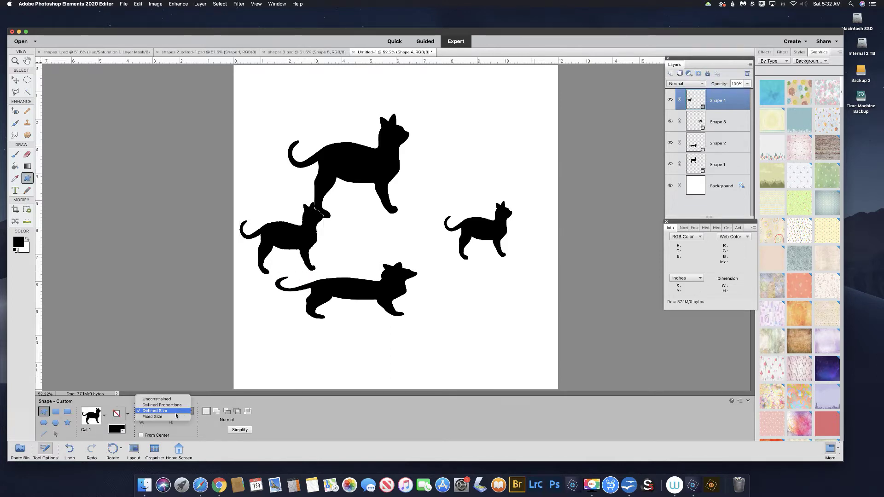
pyautogui.click(169, 417)
pyautogui.click(155, 423)
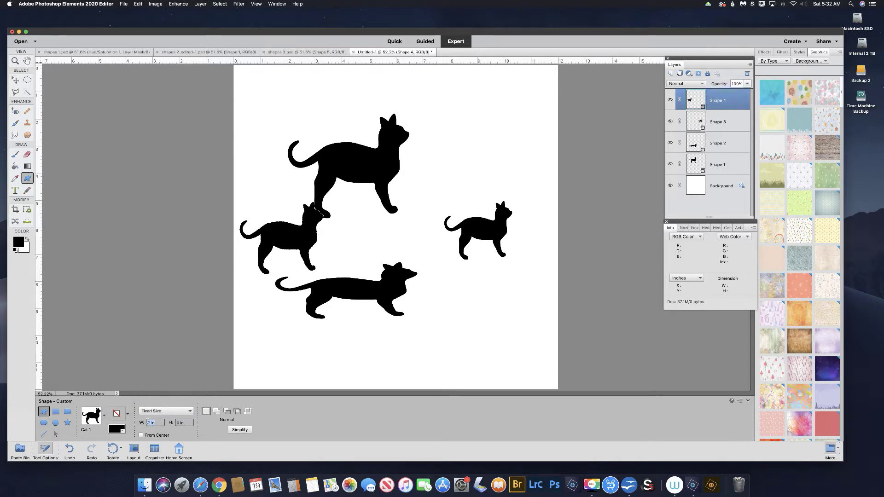
pyautogui.click(172, 423)
pyautogui.moveTo(454, 138); pyautogui.dragTo(455, 138)
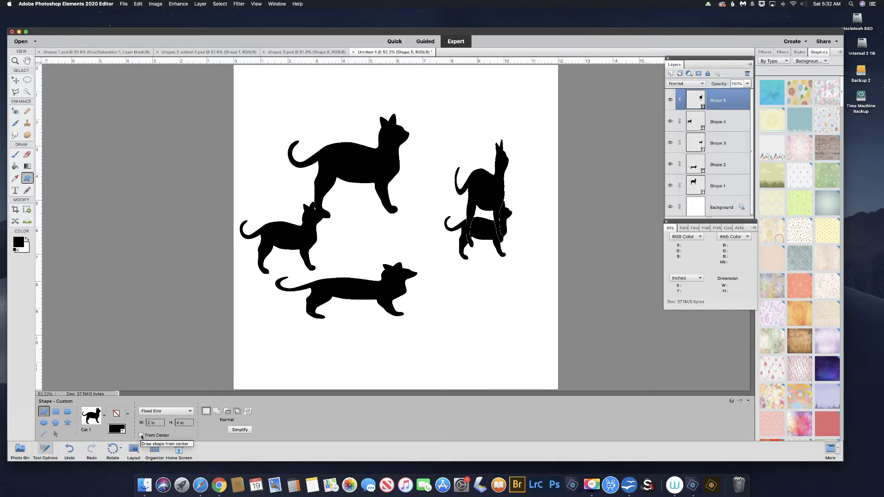
pyautogui.click(142, 436)
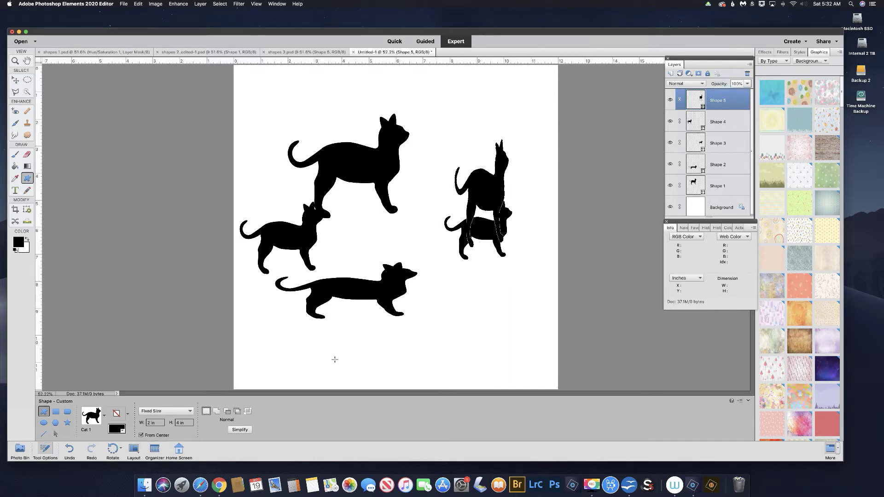
pyautogui.moveTo(434, 300); pyautogui.dragTo(437, 302)
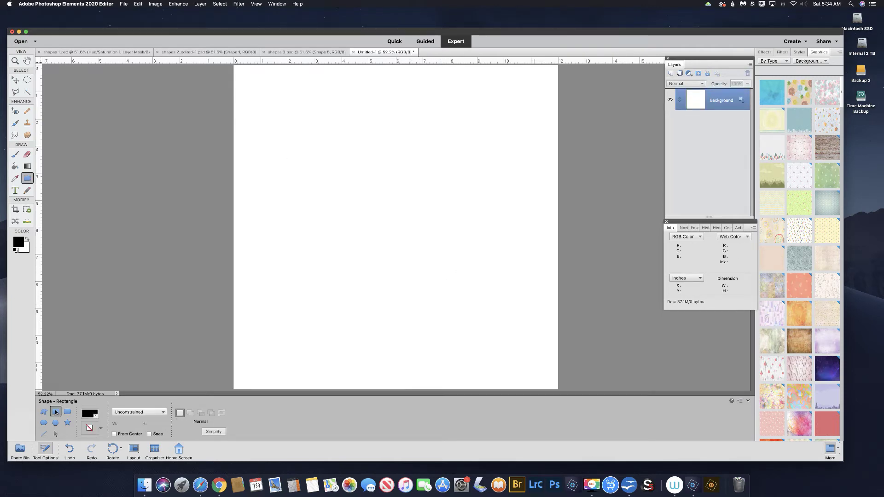
# Draw an unconstrained black rectangle about 2.8 in wide and high in the upper left of the page.
pyautogui.click(55, 412)
pyautogui.hotkey('ctrl', 'z')
pyautogui.moveTo(268, 128); pyautogui.dragTo(362, 203)
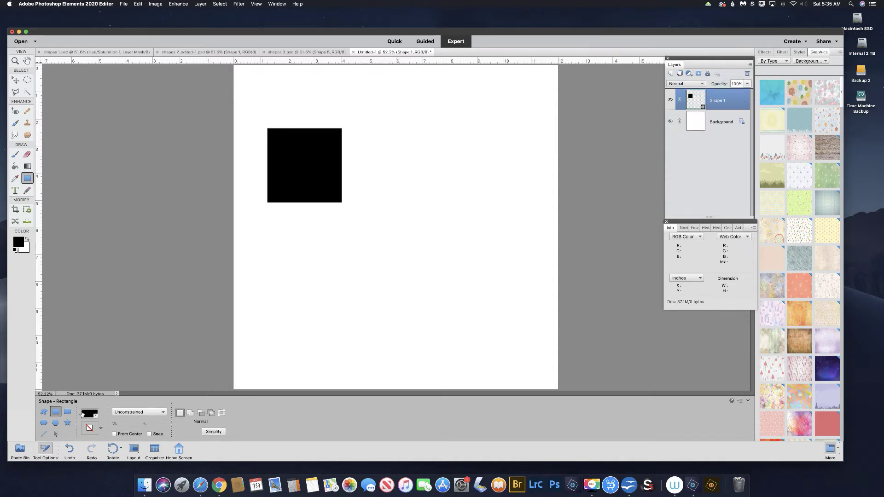
# Draw a rectangle constrained to Square, about 1.6 in wide, below the first one.
pyautogui.click(144, 414)
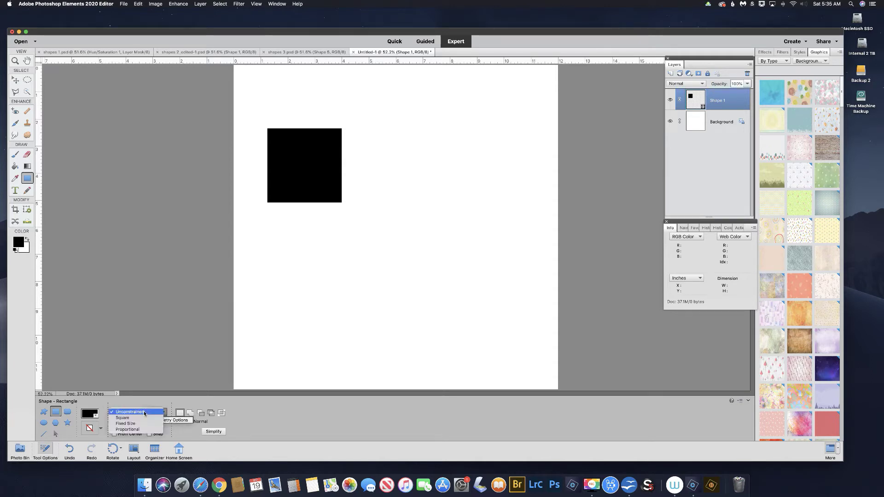
pyautogui.click(133, 419)
pyautogui.moveTo(289, 264); pyautogui.dragTo(364, 308)
# Try the rectangle's Fixed Size option, then set its geometry to Proportional with width 1 and height 1.
pyautogui.click(139, 412)
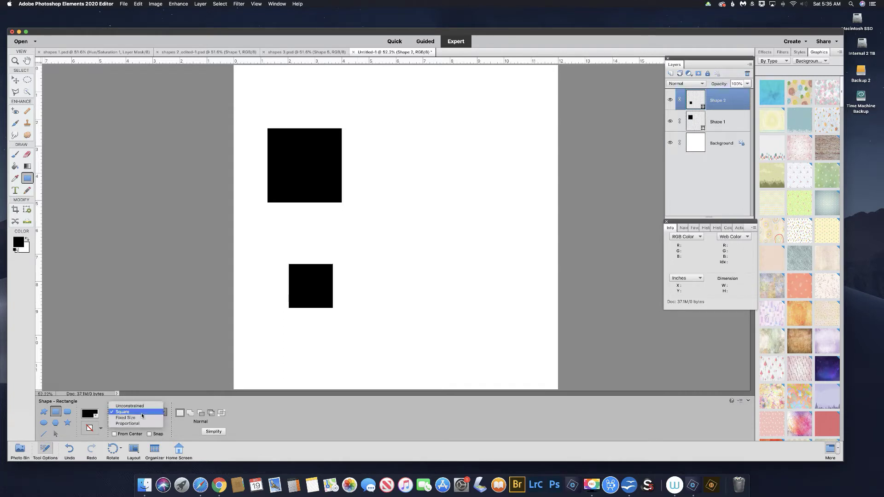
pyautogui.click(136, 418)
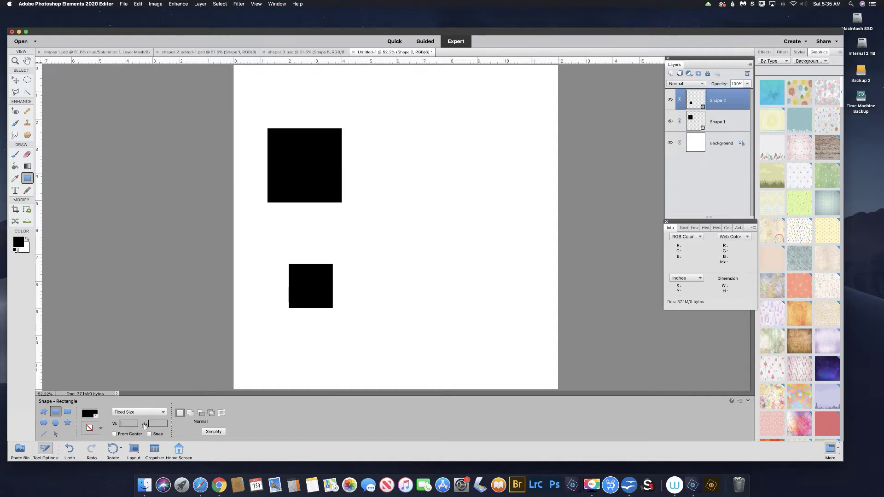
pyautogui.click(137, 412)
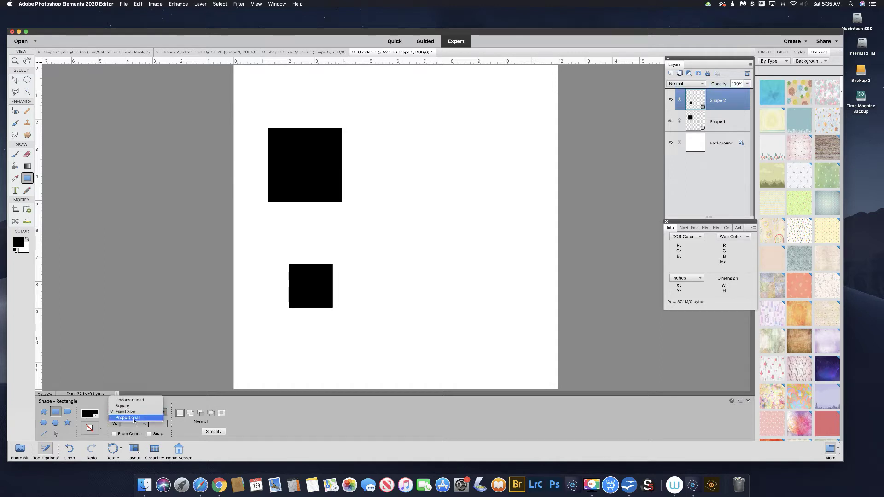
pyautogui.click(135, 418)
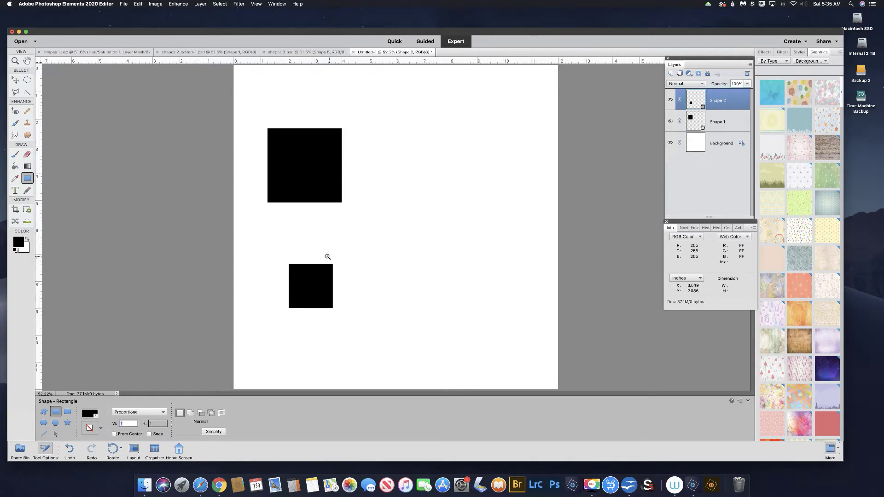
# Turn on snapping to pixel boundaries and draw a tiny proportional square, about 0.12 in wide, beside the smaller square's upper right corner.
pyautogui.moveTo(326, 253); pyautogui.dragTo(366, 282)
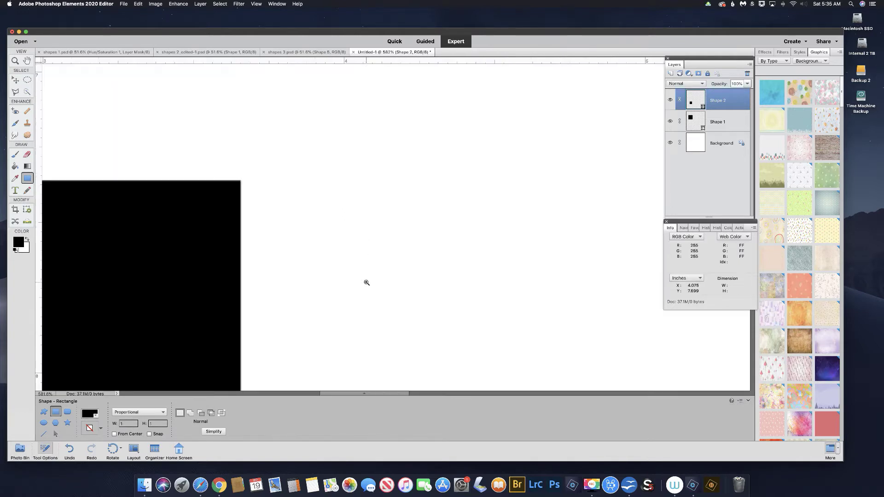
pyautogui.moveTo(222, 164); pyautogui.dragTo(270, 203)
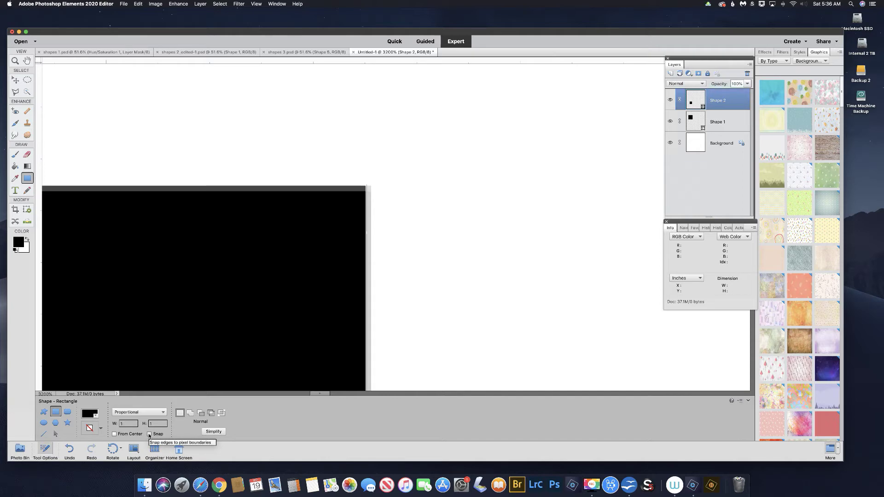
pyautogui.click(149, 434)
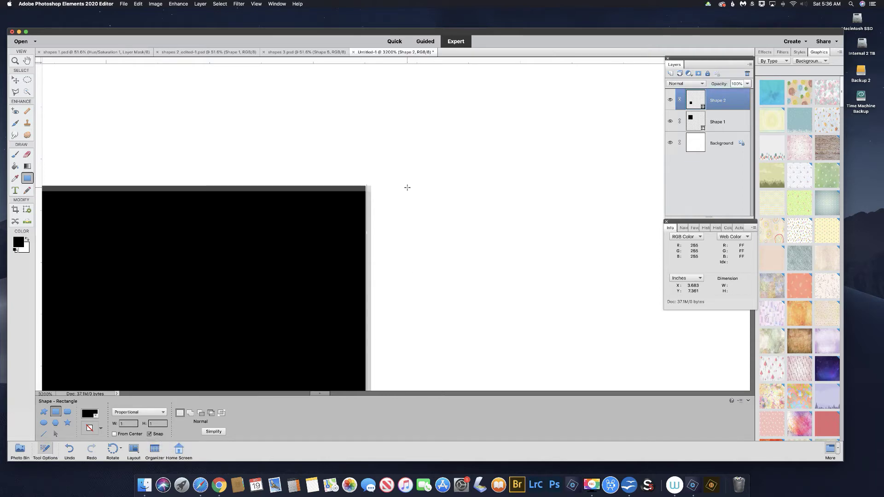
pyautogui.moveTo(406, 188); pyautogui.dragTo(604, 385)
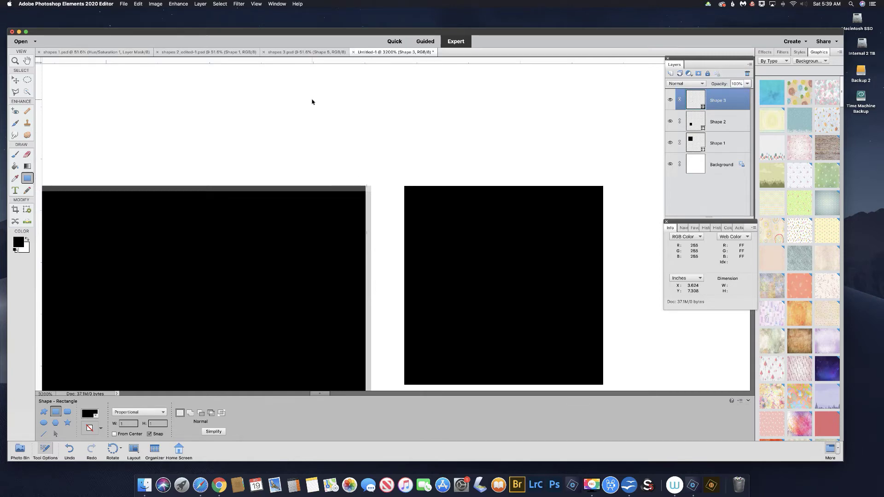
# Turn off the rectangle's snapping to pixel boundaries.
pyautogui.press('super+0')
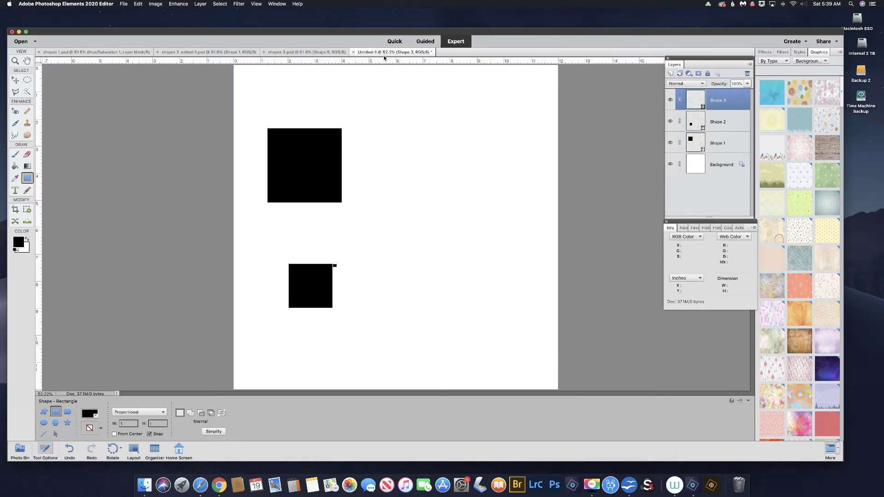
pyautogui.press('super+equal')
pyautogui.press('super+equal')
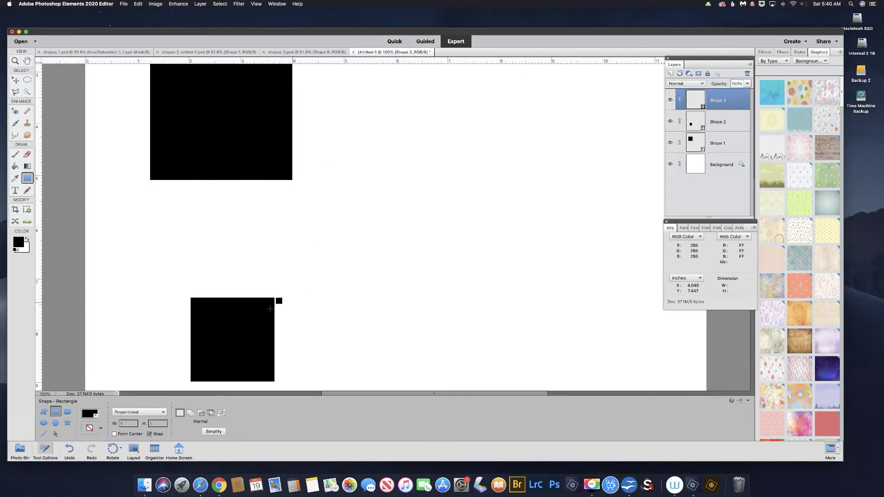
pyautogui.click(149, 435)
pyautogui.press('super+0')
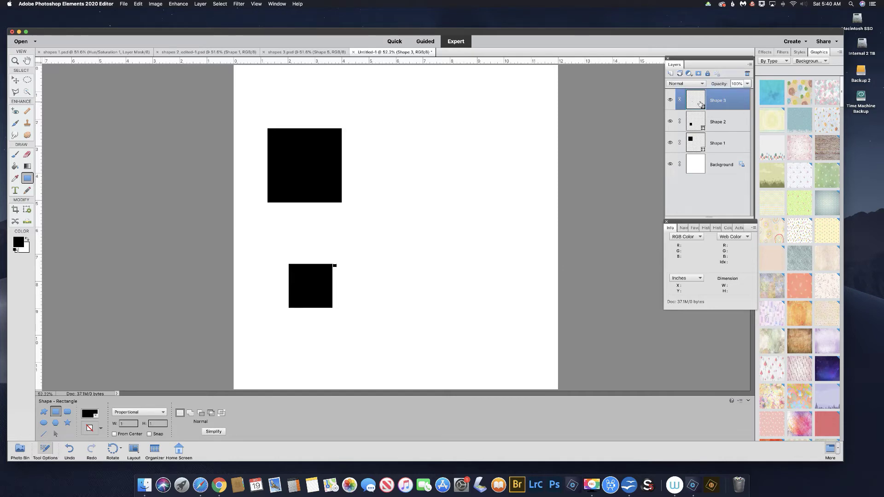
# Delete the three square shape layers, leaving only the background.
pyautogui.press('shift')
pyautogui.keyDown('shift'); pyautogui.click(703, 136); pyautogui.keyUp('shift')
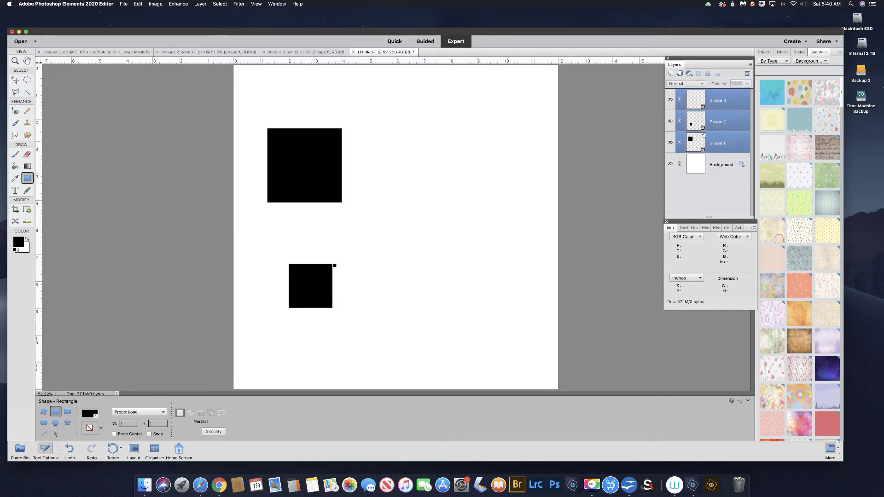
pyautogui.click(746, 73)
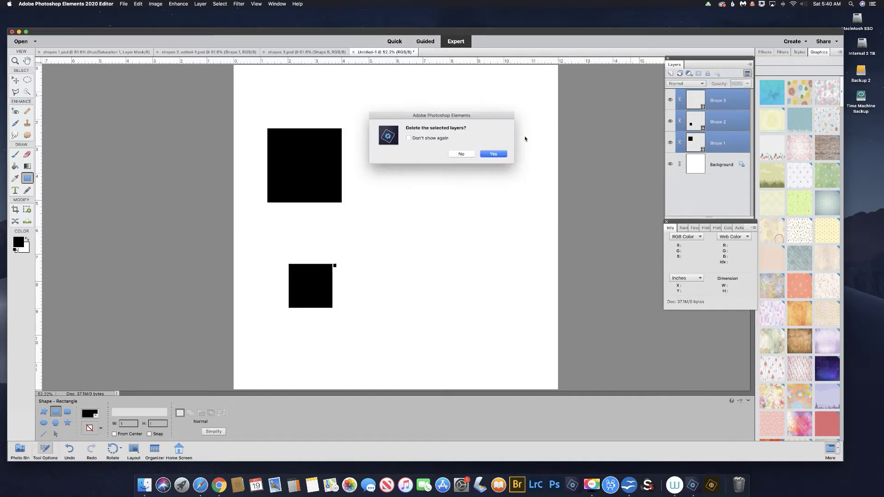
pyautogui.click(495, 154)
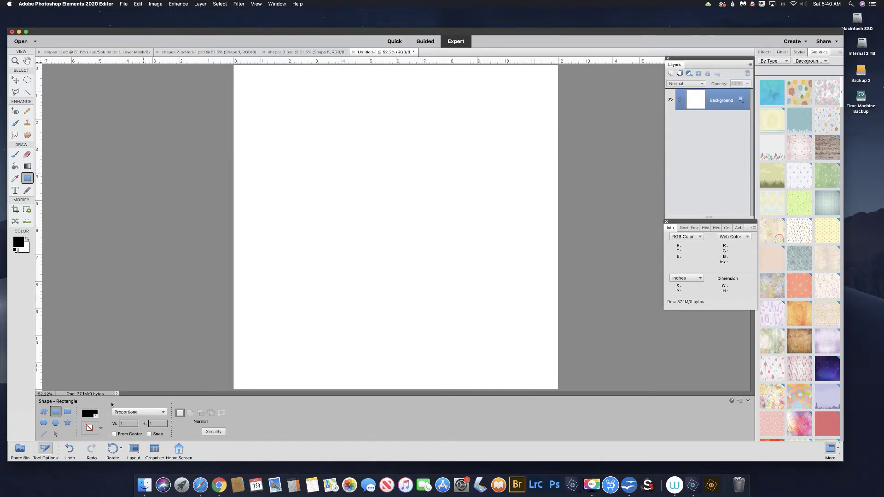
# Draw two proportional squares on separate layers, about 3.2 in wide near the page center and about 2.8 in wide above its right side.
pyautogui.moveTo(309, 211); pyautogui.dragTo(413, 298)
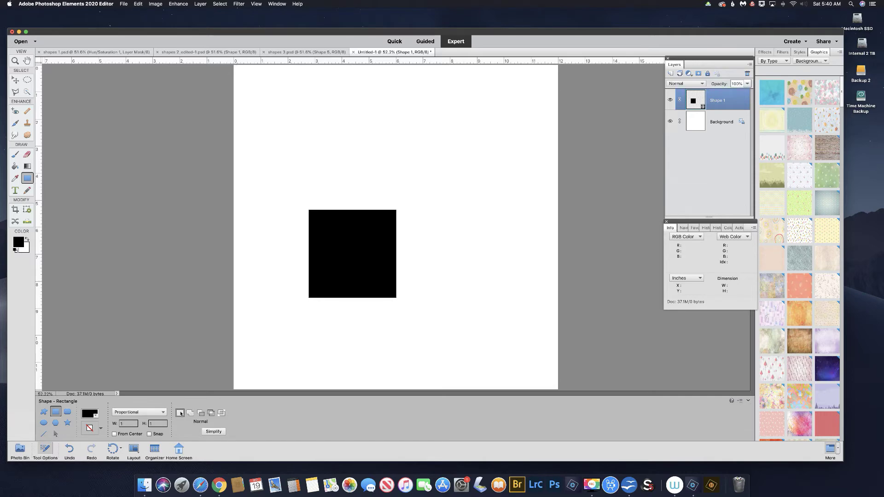
pyautogui.moveTo(365, 124); pyautogui.dragTo(442, 212)
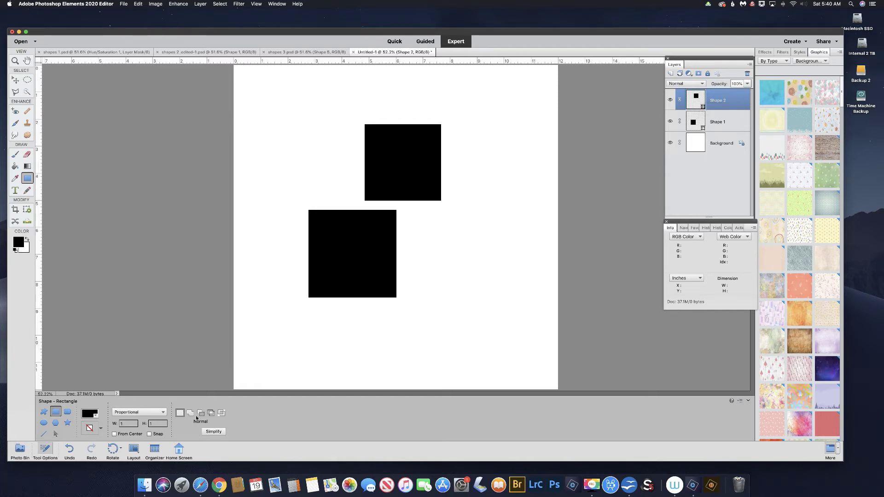
# Add an overlapping square about 2.3 in wide at the upper square's top right corner, then subtract one about 1.6 in wide from its top left.
pyautogui.click(190, 414)
pyautogui.moveTo(428, 103); pyautogui.dragTo(489, 177)
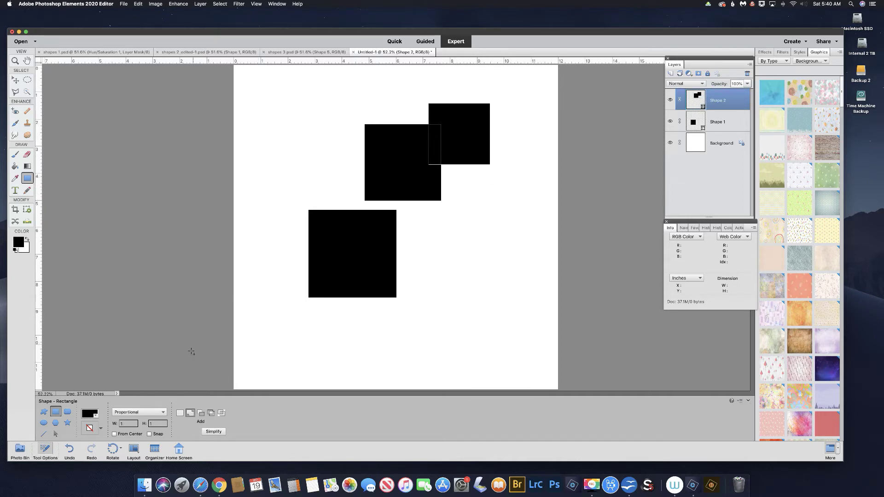
pyautogui.click(201, 415)
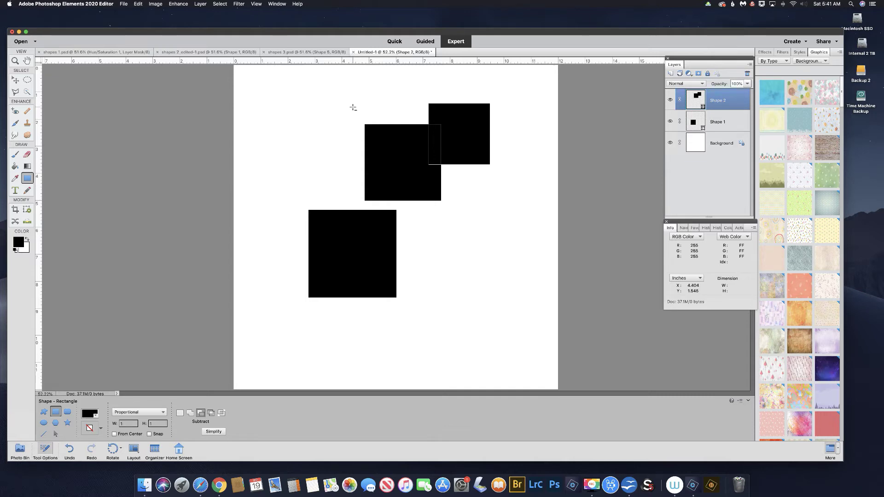
pyautogui.moveTo(353, 107); pyautogui.dragTo(395, 151)
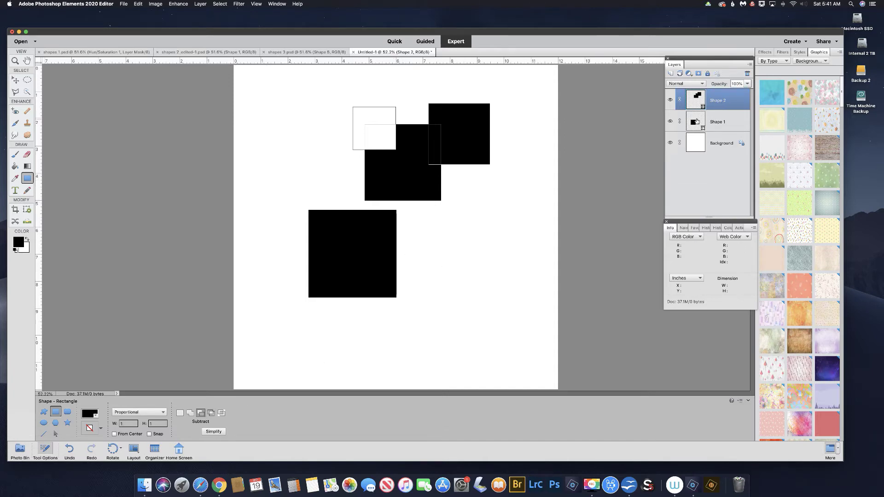
# Intersect the lower square with a square about 3 in wide over its lower right, then exclude an overlapping square about 2.6 in wide.
pyautogui.click(361, 293)
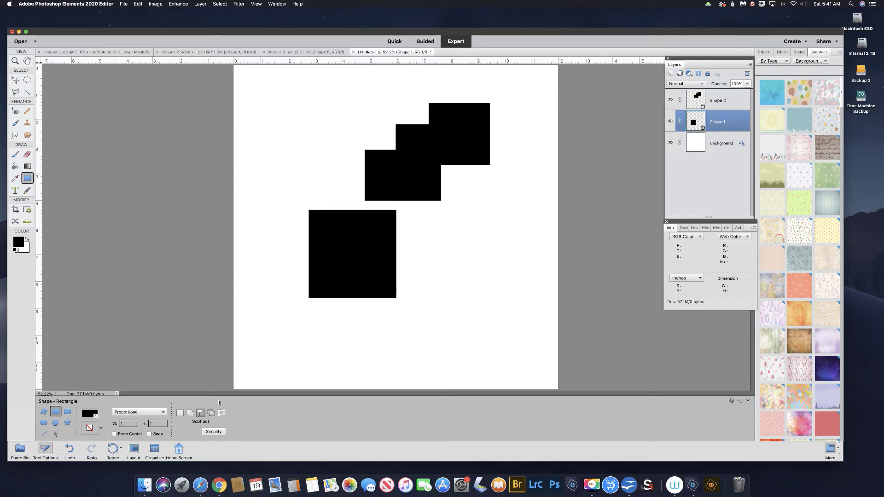
pyautogui.click(212, 414)
pyautogui.moveTo(419, 262); pyautogui.dragTo(328, 343)
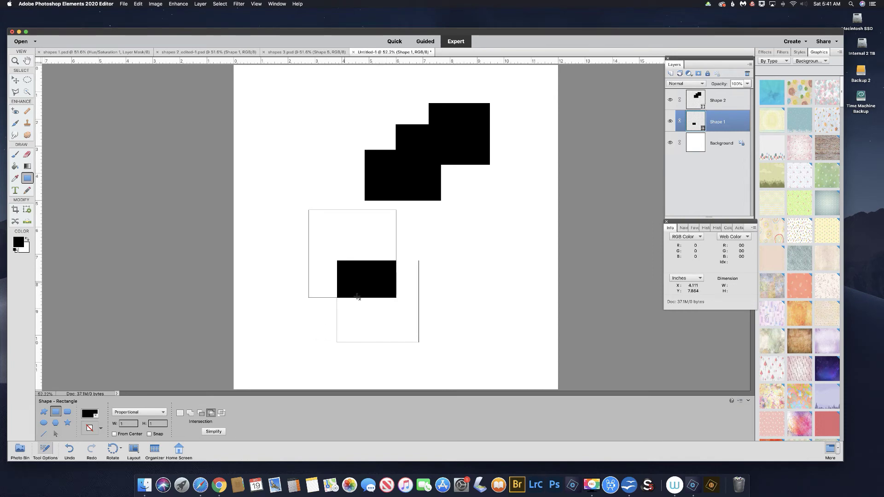
pyautogui.click(224, 415)
pyautogui.moveTo(359, 244); pyautogui.dragTo(429, 364)
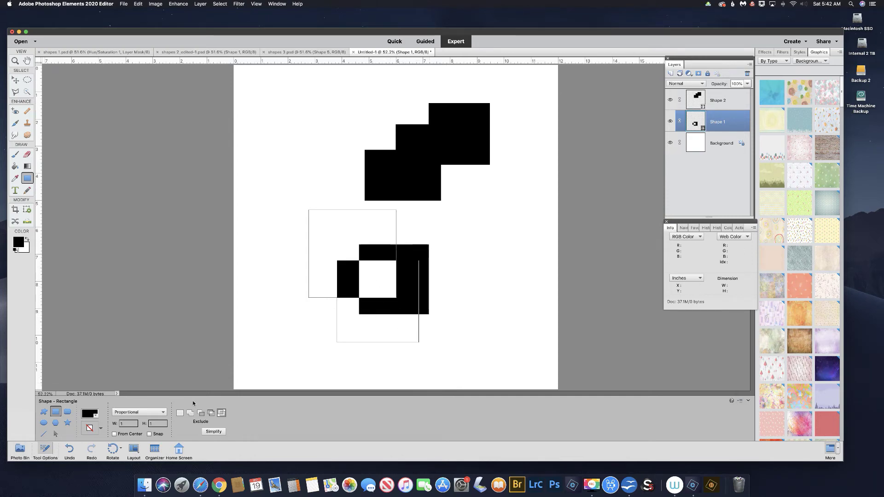
# Simplify the lower combined shape, then delete both shape layers.
pyautogui.click(223, 431)
pyautogui.keyDown('shift'); pyautogui.click(700, 98); pyautogui.keyUp('shift')
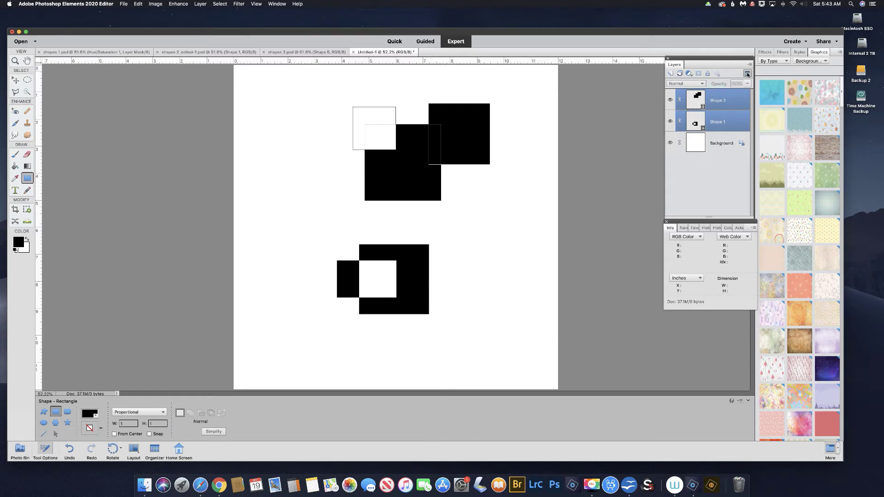
pyautogui.click(747, 74)
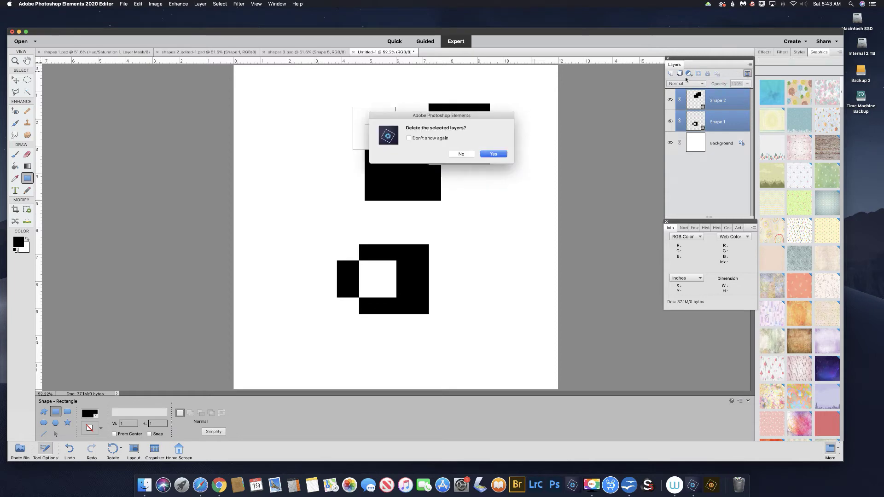
pyautogui.click(497, 153)
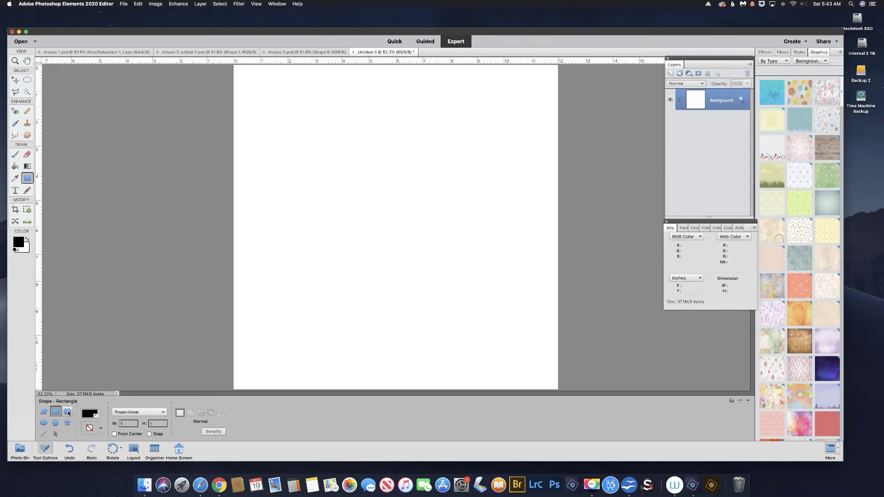
# Draw an unconstrained rounded rectangle with a 10 px radius, about 3.5 by 2.4 in, and examine its upper left corner.
pyautogui.click(68, 412)
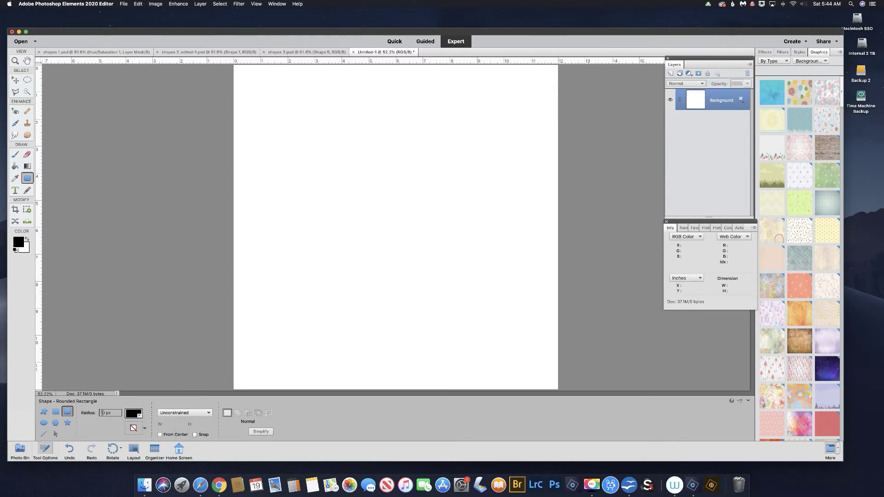
pyautogui.moveTo(288, 128); pyautogui.dragTo(384, 192)
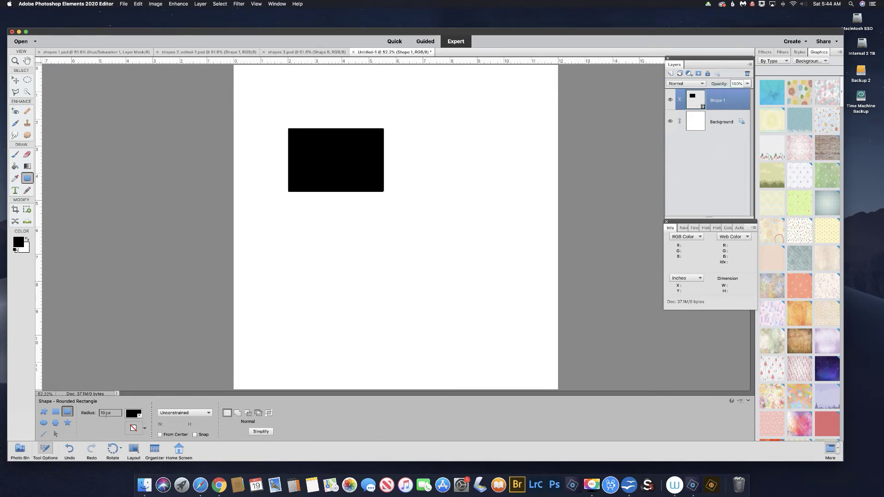
pyautogui.moveTo(284, 127); pyautogui.dragTo(305, 147)
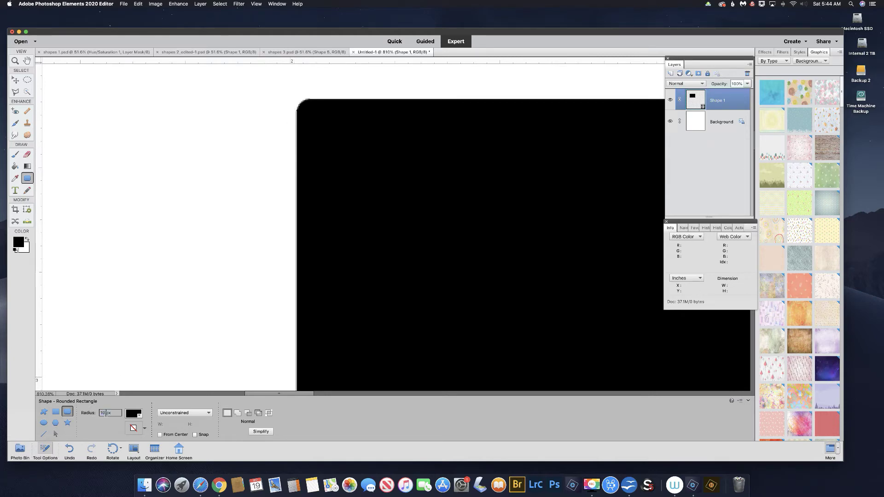
# Draw a small rounded rectangle with a 50 px radius, about 0.95 in wide, overlapping the first one's upper left edge.
pyautogui.write('50')
pyautogui.moveTo(183, 196); pyautogui.dragTo(599, 434)
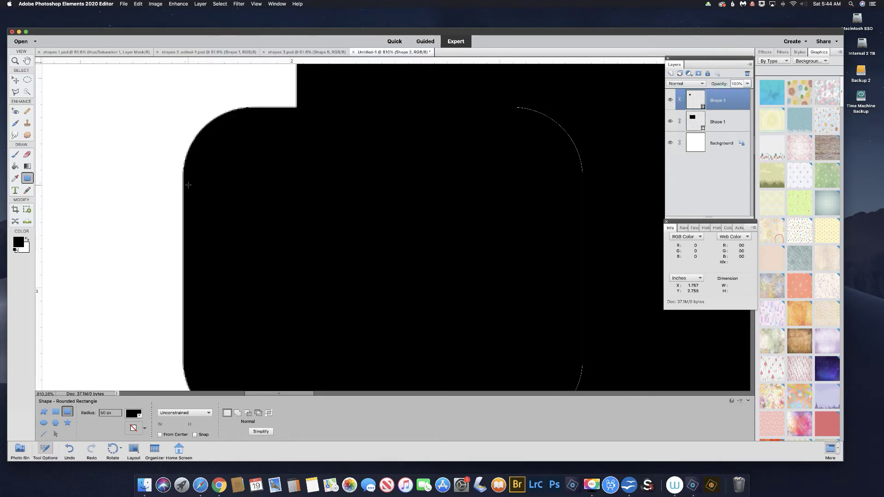
pyautogui.press('super+0')
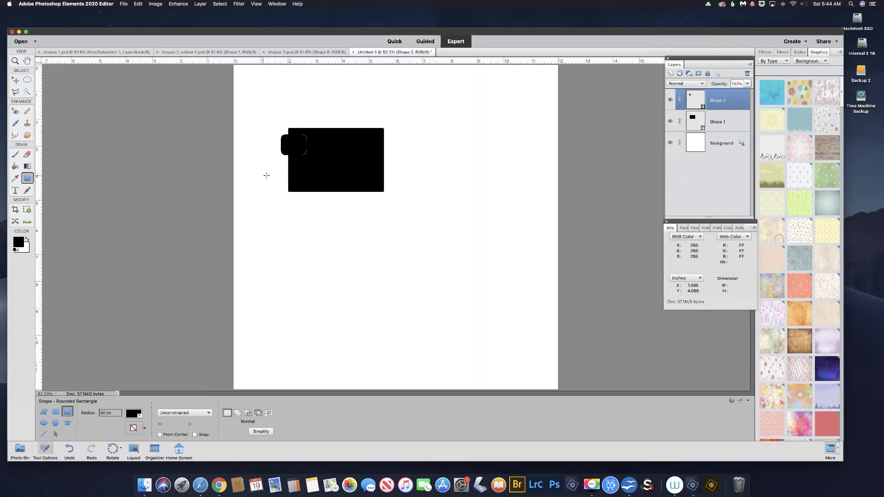
# Draw a rounded rectangle with a 900 px radius, about 5.6 by 5 in, in the lower part of the page.
pyautogui.doubleClick(106, 413)
pyautogui.write('9')
pyautogui.moveTo(291, 231); pyautogui.dragTo(443, 366)
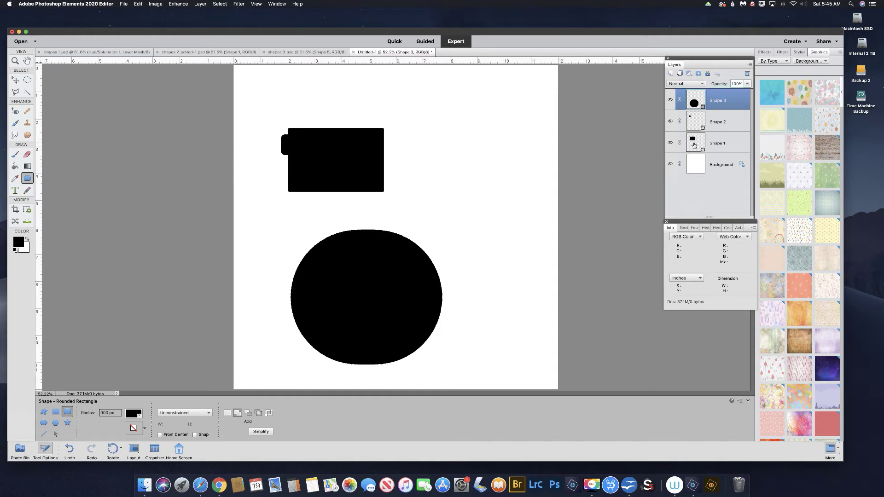
# Delete the three rounded rectangle layers.
pyautogui.keyDown('shift'); pyautogui.click(696, 146); pyautogui.keyUp('shift')
pyautogui.click(745, 75)
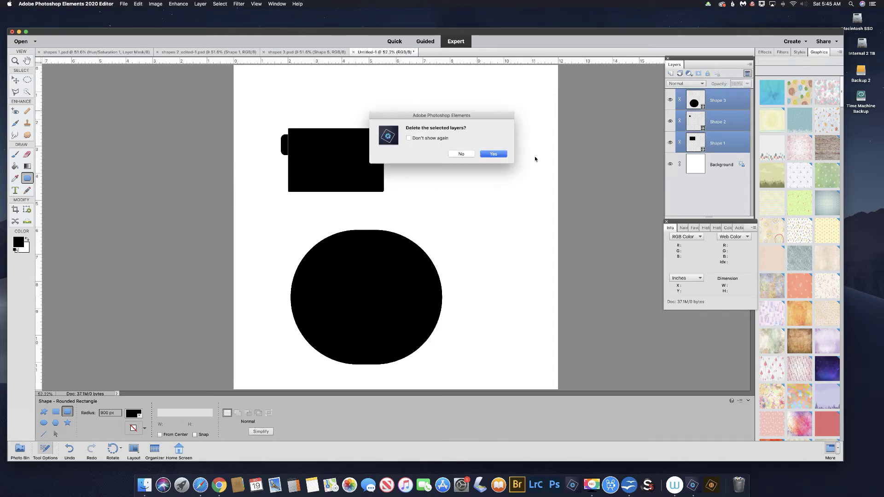
pyautogui.click(493, 154)
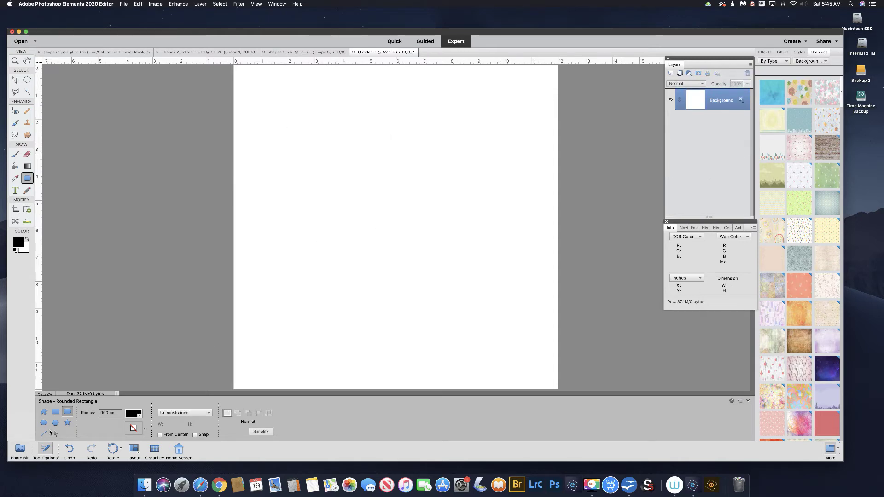
# Draw an ellipse about 6.3 by 2.3 in, and below it a perfect circle about 3.1 in across.
pyautogui.click(43, 423)
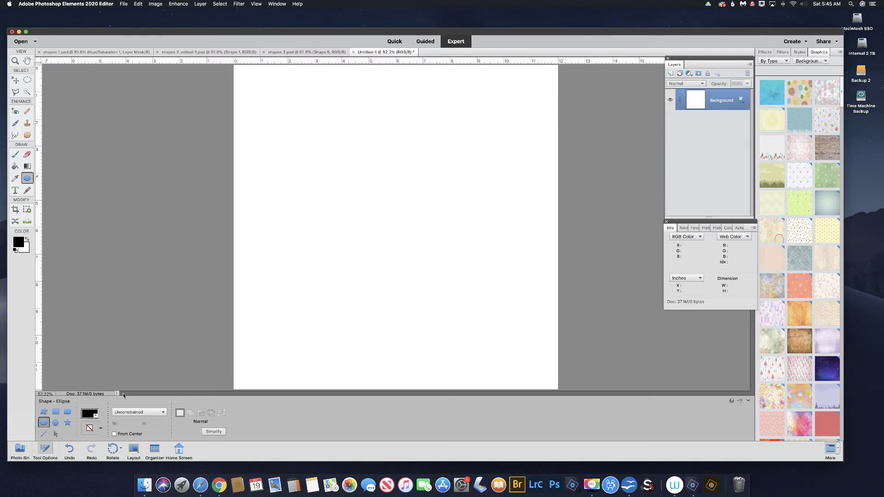
pyautogui.moveTo(292, 148); pyautogui.dragTo(429, 216)
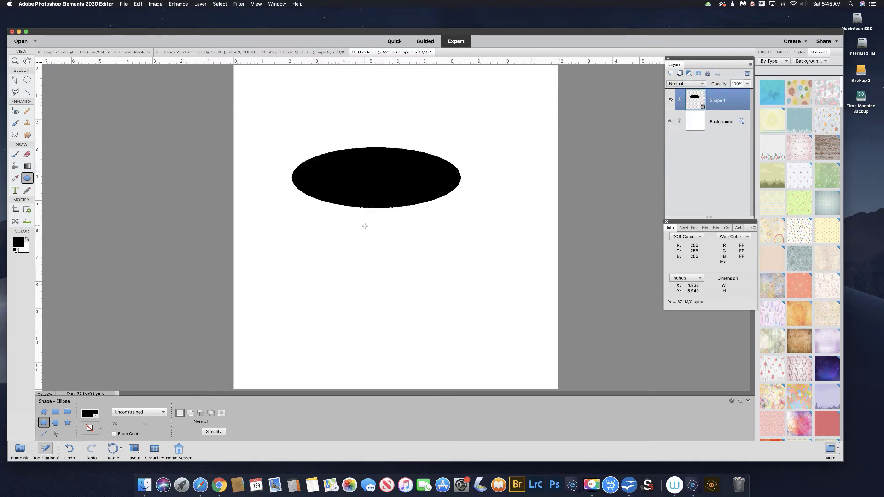
pyautogui.moveTo(366, 228); pyautogui.dragTo(449, 325)
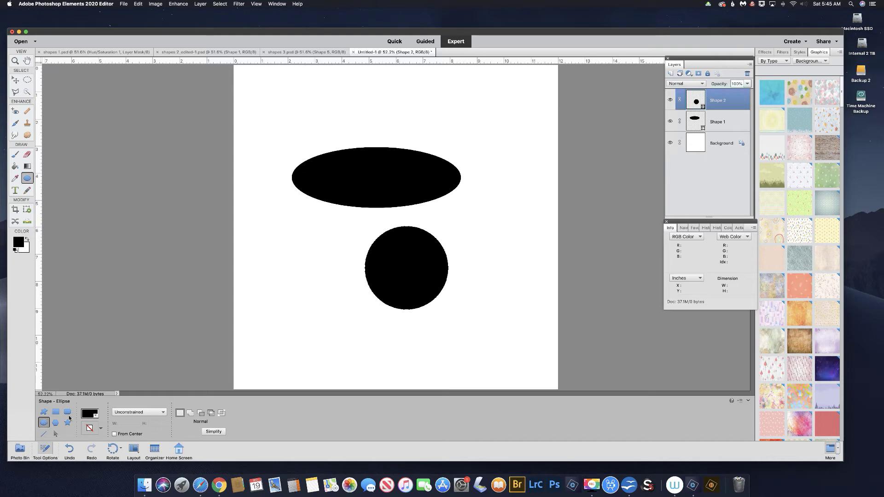
# Delete the ellipse and circle layers.
pyautogui.press('shift')
pyautogui.keyDown('shift'); pyautogui.click(707, 118); pyautogui.keyUp('shift')
pyautogui.click(747, 73)
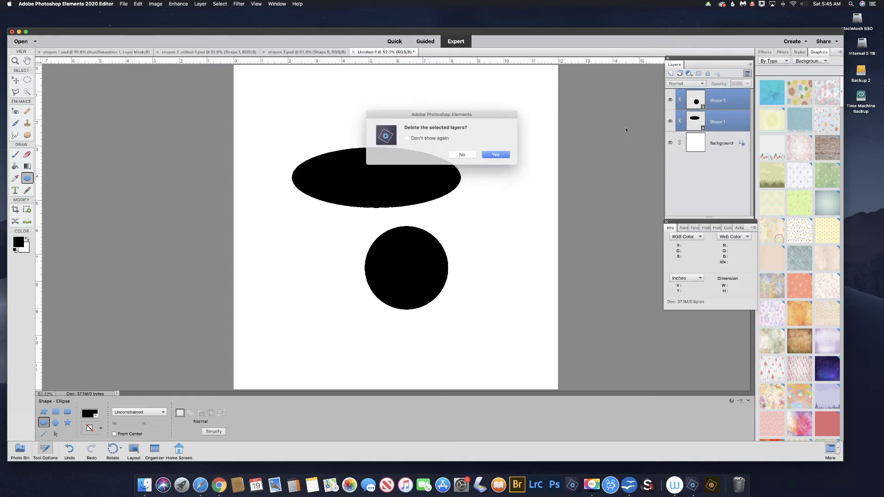
pyautogui.click(493, 155)
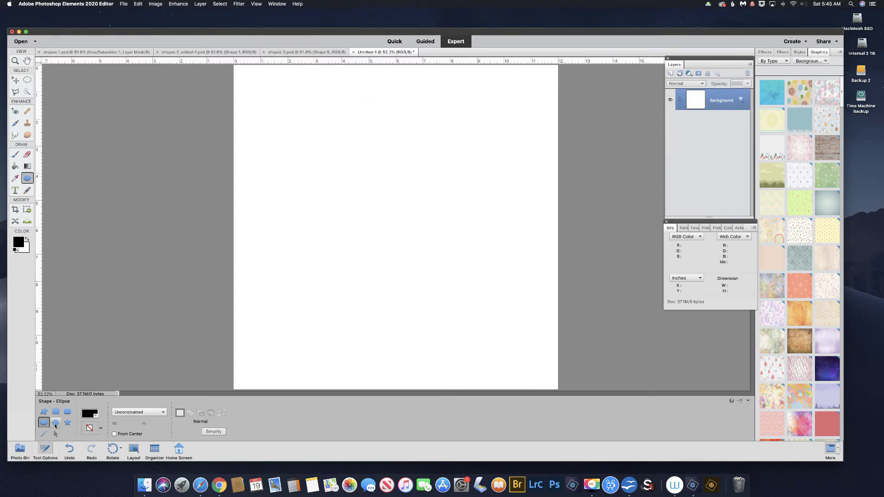
# Draw a five-sided polygon about 3.7 in wide near the page's upper left, and a 10-sided polygon about 4.9 in wide overlapping its right side.
pyautogui.click(56, 423)
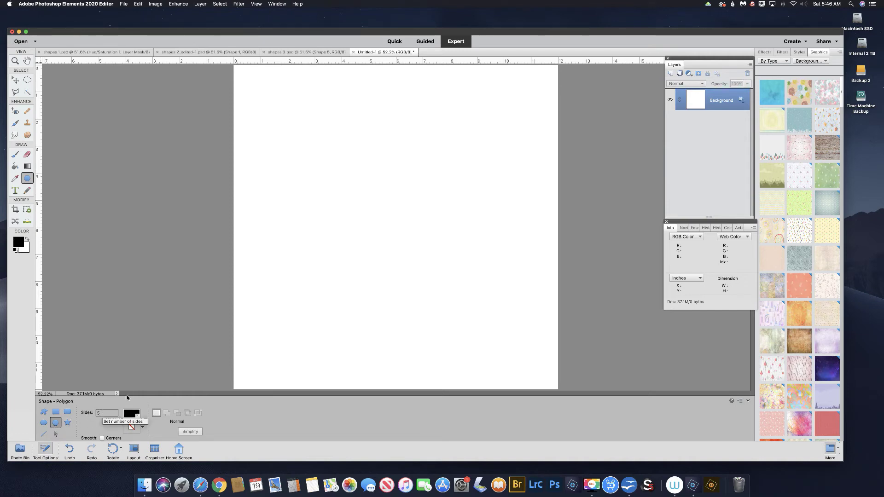
pyautogui.moveTo(301, 135); pyautogui.dragTo(332, 177)
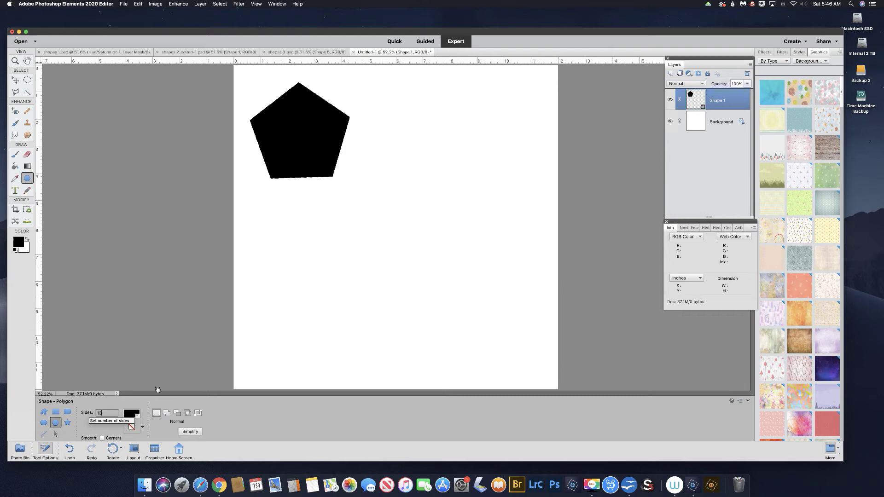
pyautogui.moveTo(381, 145); pyautogui.dragTo(422, 195)
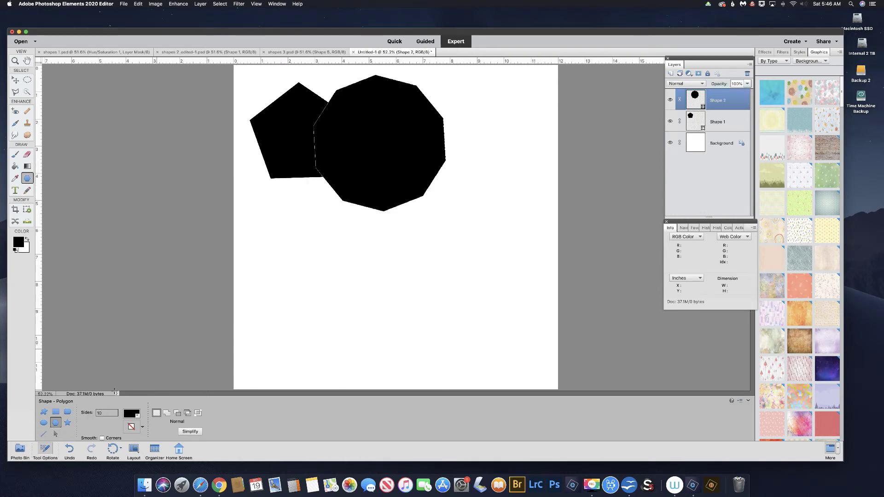
# Draw a 3-sided polygon about 3.7 in wide below the pentagon, and another about 3 in wide with smooth corners to its right.
pyautogui.write('3')
pyautogui.moveTo(323, 264); pyautogui.dragTo(372, 293)
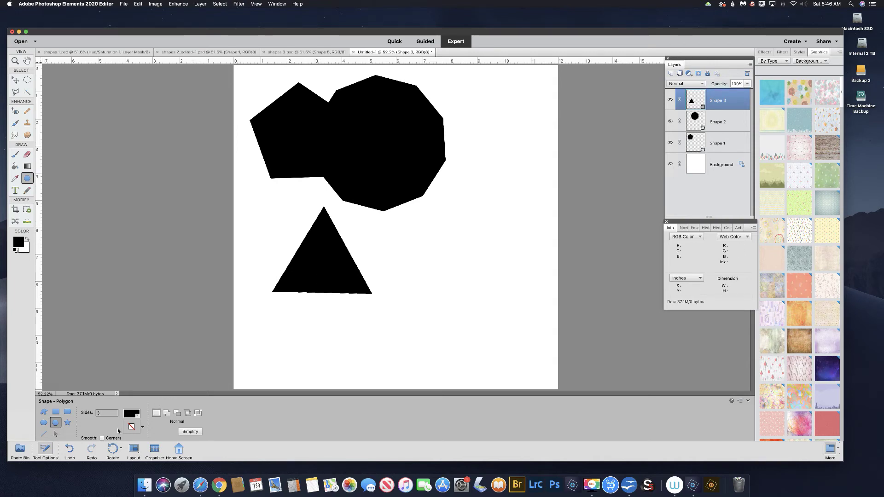
pyautogui.click(102, 439)
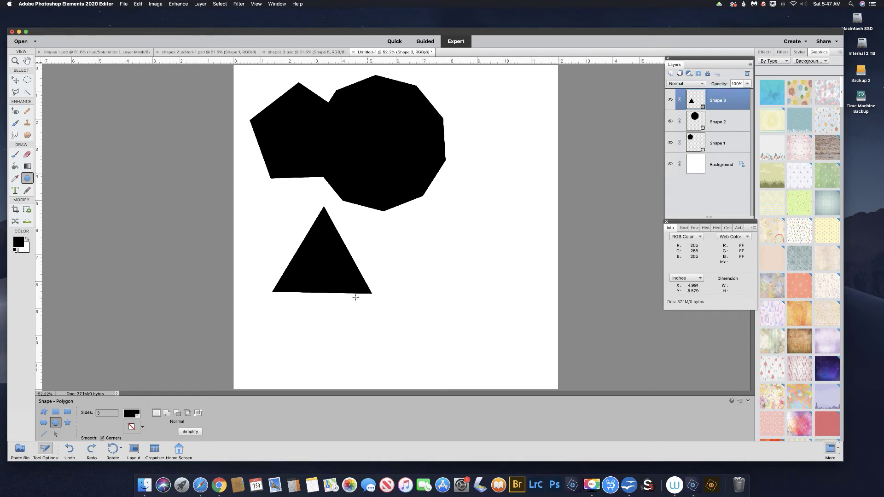
pyautogui.moveTo(409, 276); pyautogui.dragTo(453, 337)
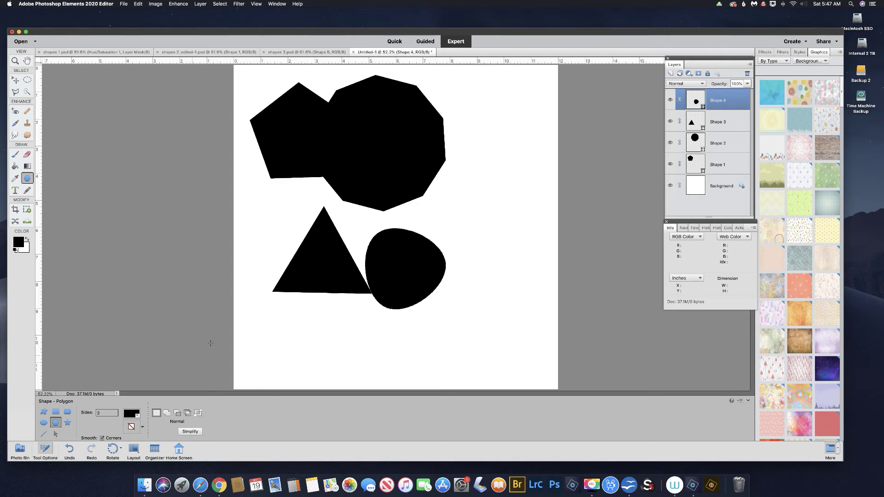
# Delete all four polygon shape layers.
pyautogui.keyDown('shift'); pyautogui.click(693, 162); pyautogui.keyUp('shift')
pyautogui.click(748, 74)
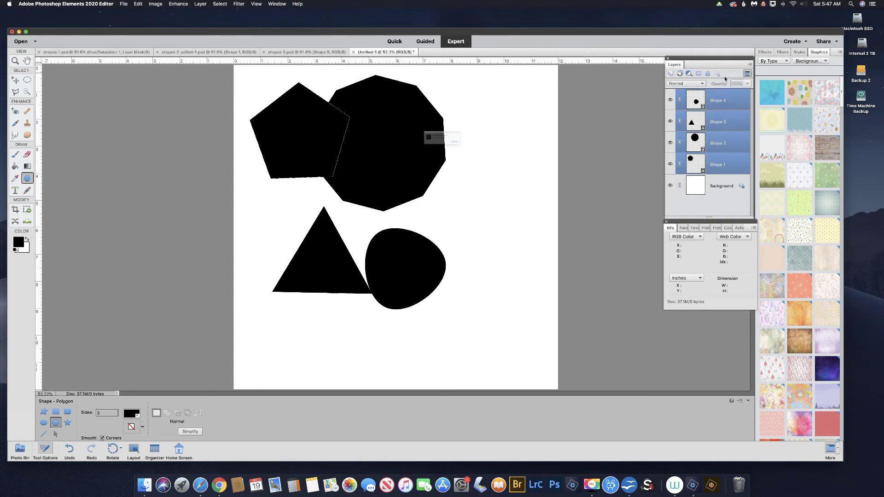
pyautogui.click(491, 154)
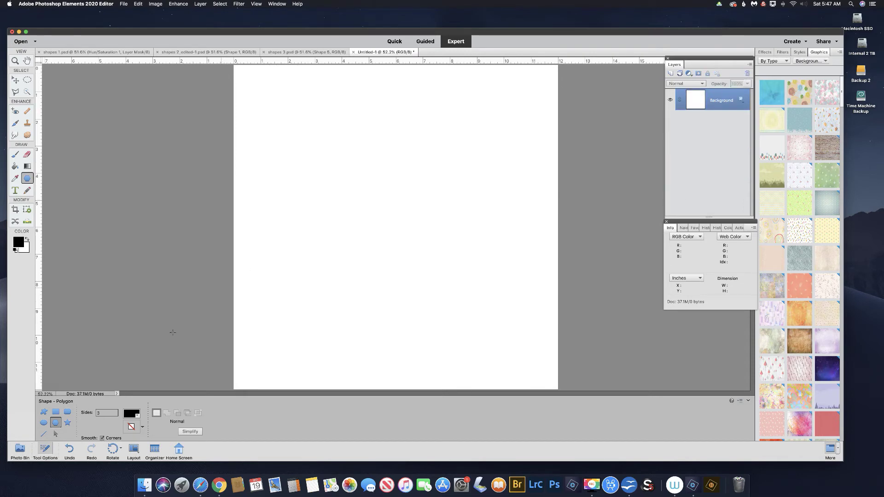
# Draw an eight-pointed star about 4.6 in wide with 50% indent near the page's upper left, and a similar-sized 10% indent star overlapping its right.
pyautogui.click(67, 423)
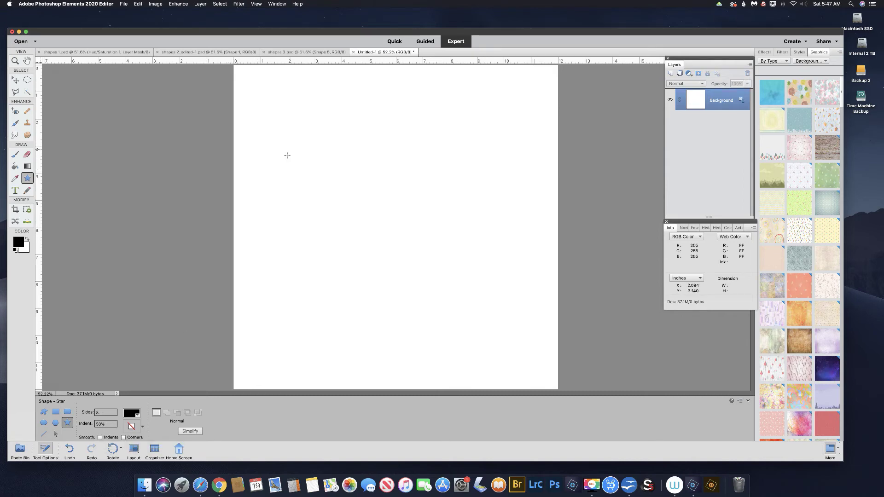
pyautogui.moveTo(285, 120); pyautogui.dragTo(320, 171)
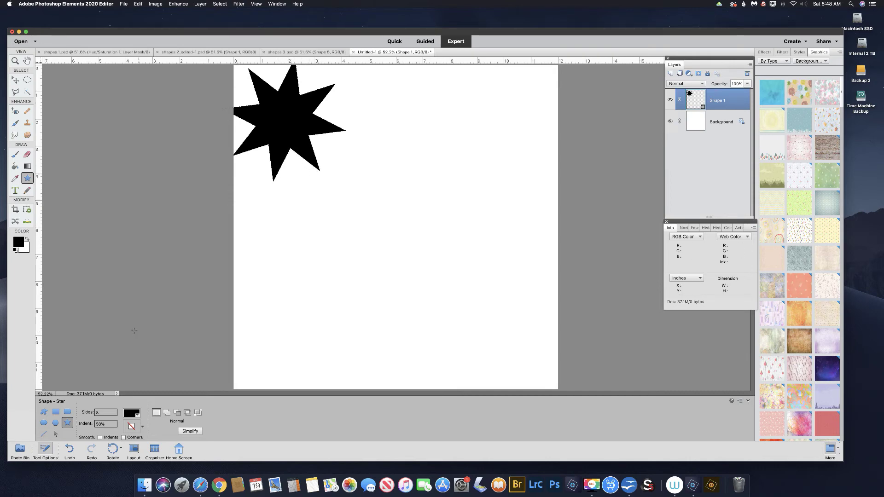
pyautogui.click(97, 423)
pyautogui.write('10%')
pyautogui.moveTo(357, 149); pyautogui.dragTo(392, 202)
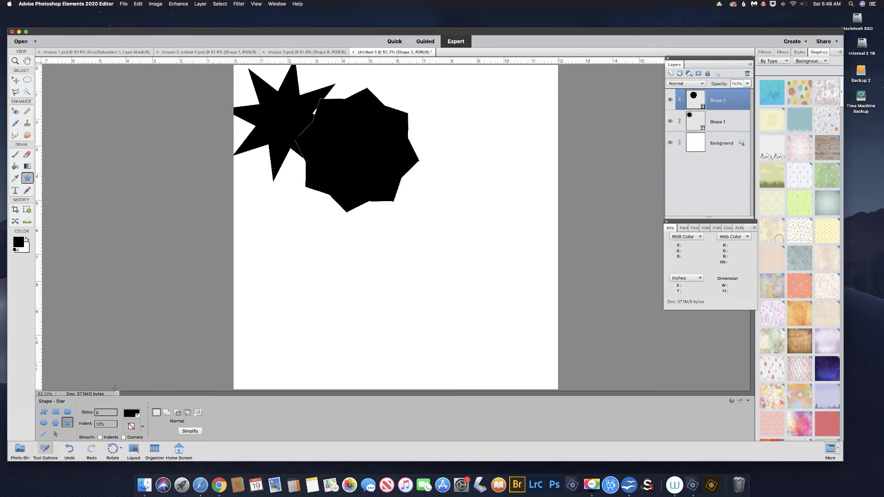
# Change the star indent and draw an eight-pointed star with very thin spikes, about 5.6 in across, below the first star.
pyautogui.click(97, 424)
pyautogui.write('0')
pyautogui.press('Return')
pyautogui.moveTo(302, 238); pyautogui.dragTo(359, 300)
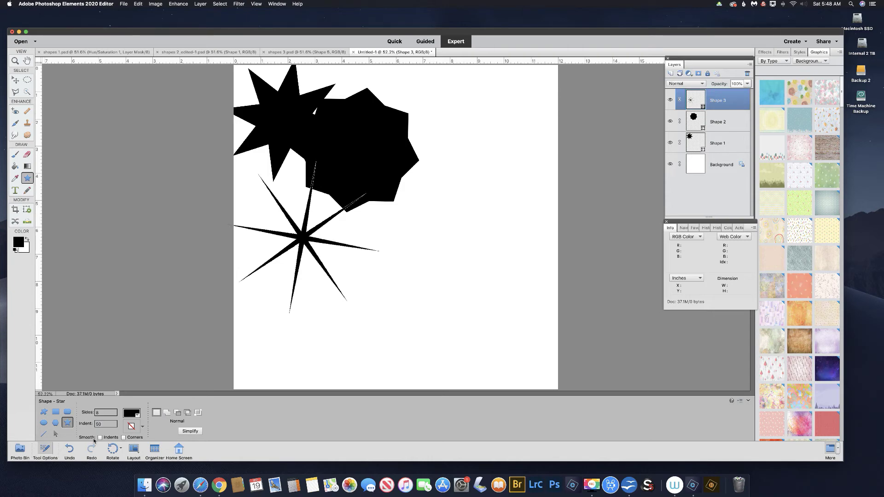
# Draw three eight-pointed stars with 50% indent: one with smooth indents, one with smooth corners, and one with both.
pyautogui.click(100, 438)
pyautogui.moveTo(417, 258); pyautogui.dragTo(461, 314)
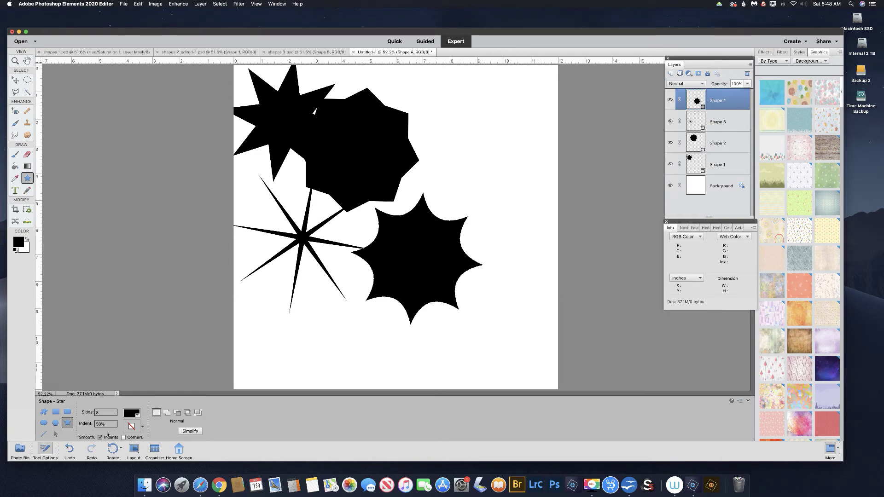
pyautogui.click(123, 438)
pyautogui.moveTo(456, 170); pyautogui.dragTo(492, 214)
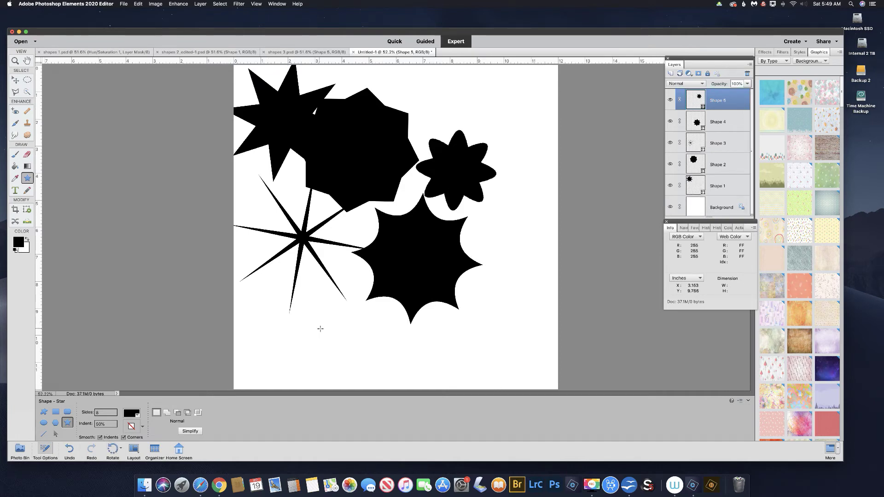
pyautogui.moveTo(328, 313); pyautogui.dragTo(366, 356)
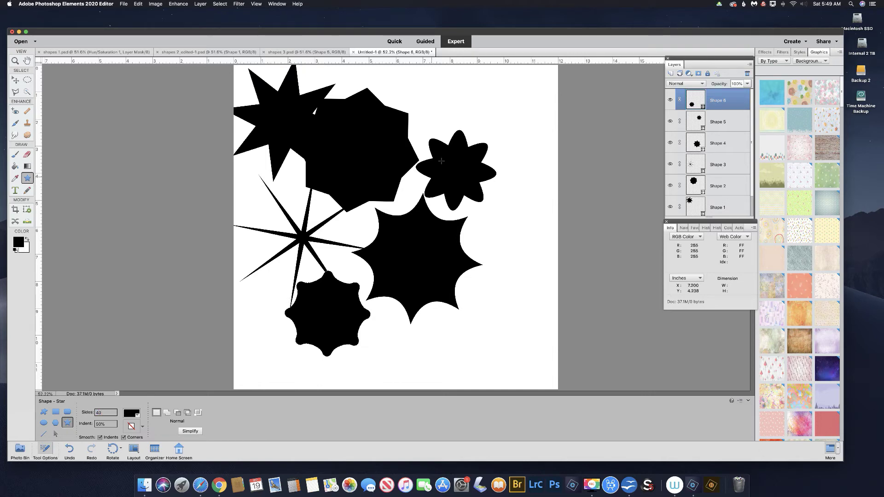
# Draw three 40-sided stars with different indents down the page's right side, using 10% indent for the lowest one.
pyautogui.moveTo(468, 98); pyautogui.dragTo(443, 123)
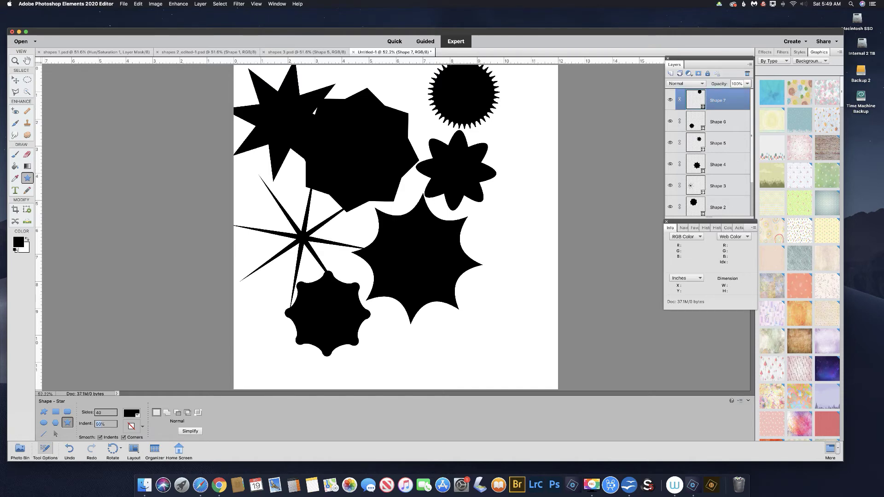
pyautogui.moveTo(482, 227); pyautogui.dragTo(507, 272)
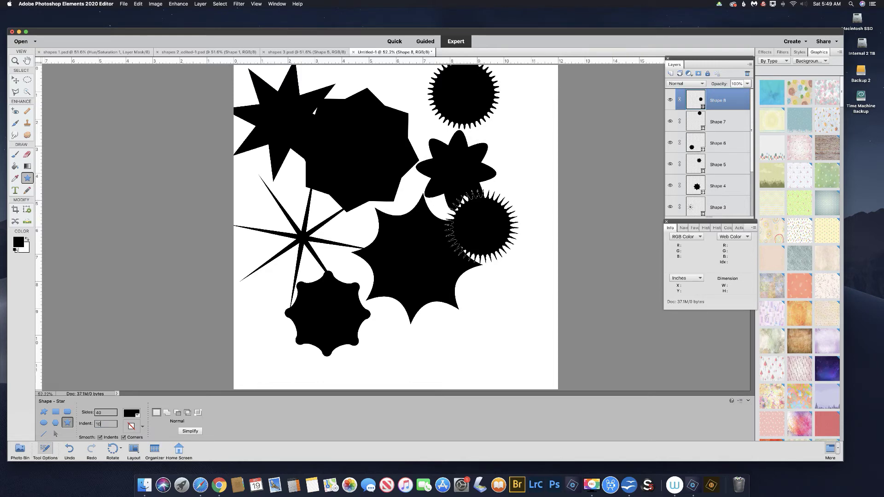
pyautogui.moveTo(473, 298); pyautogui.dragTo(493, 325)
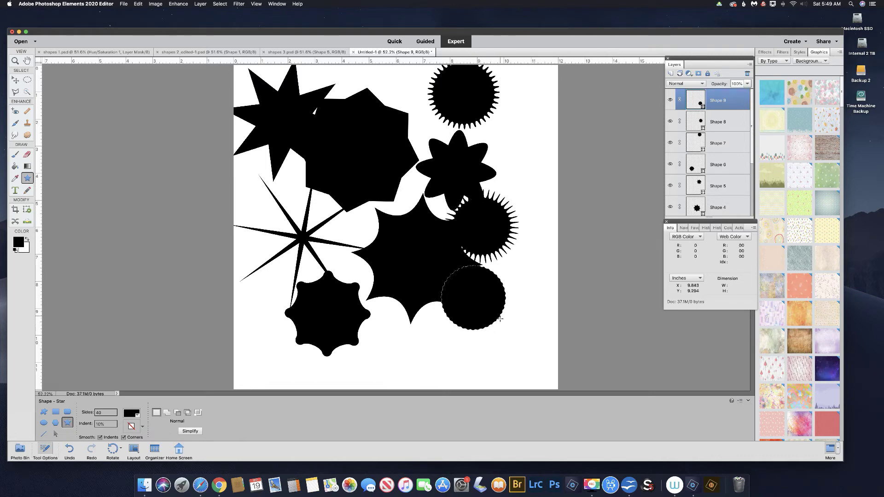
# Delete all nine star shape layers, leaving only the background.
pyautogui.scroll(-4, 700, 181)
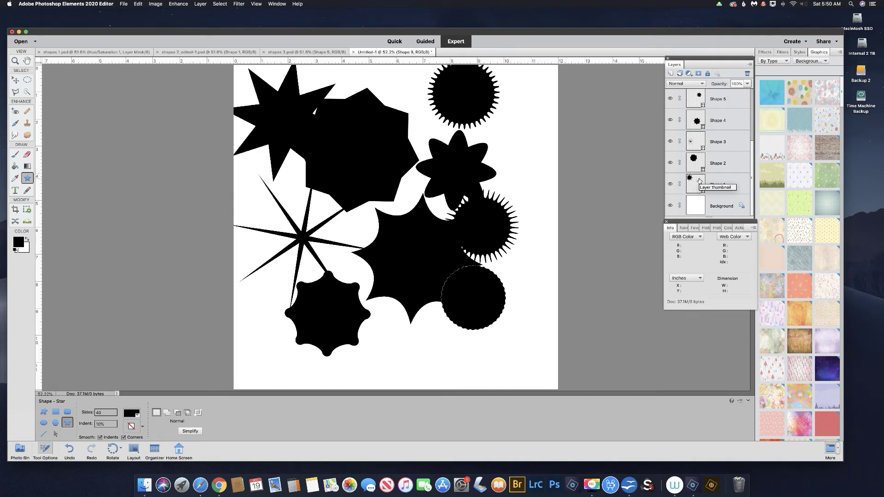
pyautogui.press('super+alt+a')
pyautogui.click(747, 74)
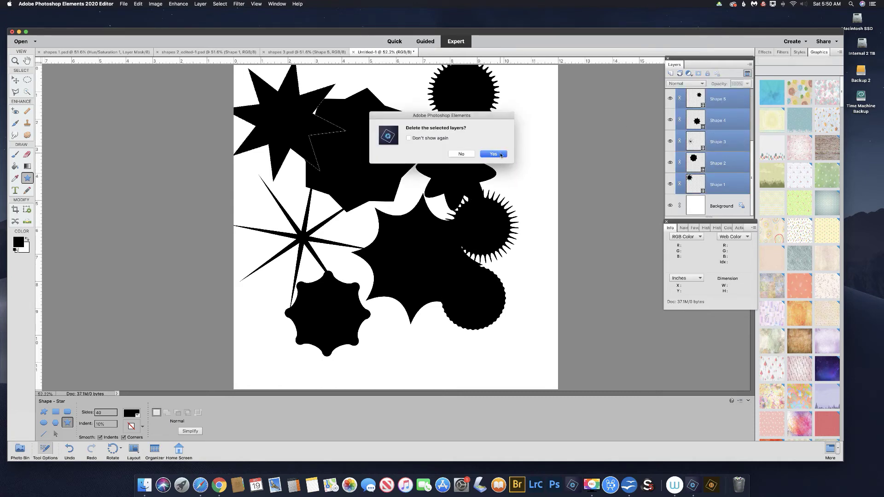
pyautogui.click(501, 156)
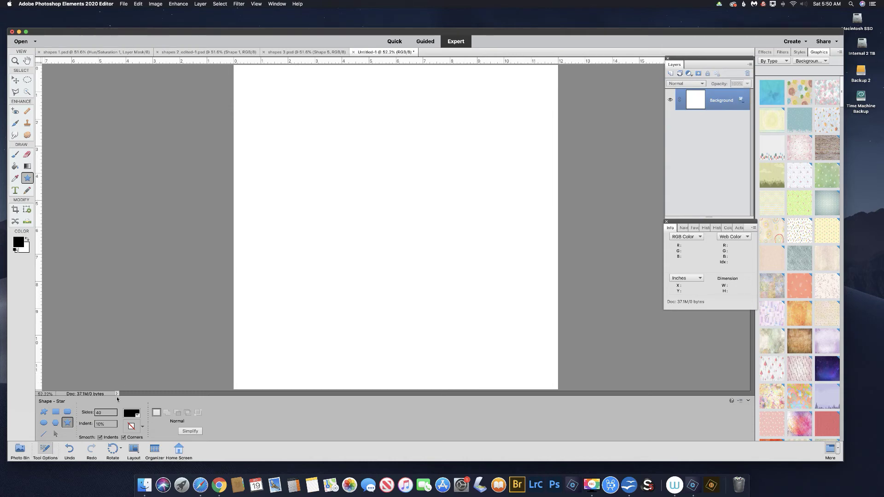
# Draw a horizontal 10 px line about 4.5 in long with an arrowhead at the start, and a similar 50 px line without arrowheads below it.
pyautogui.click(44, 435)
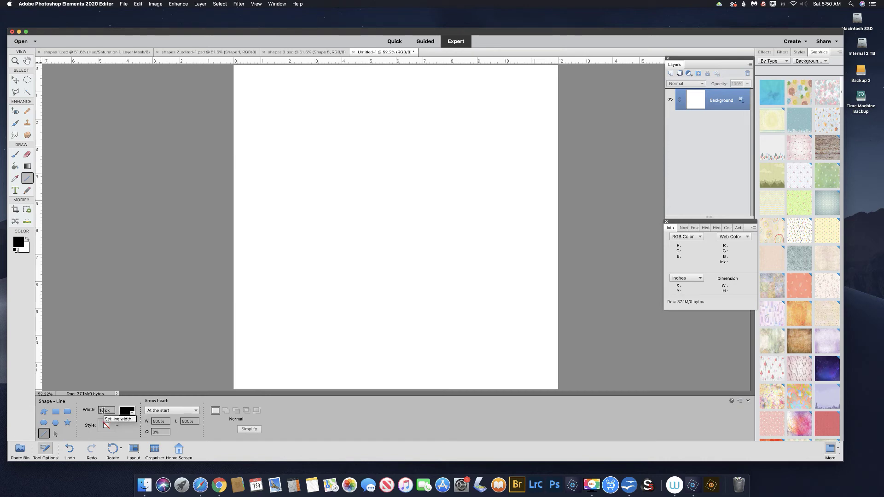
pyautogui.moveTo(295, 170); pyautogui.dragTo(413, 195)
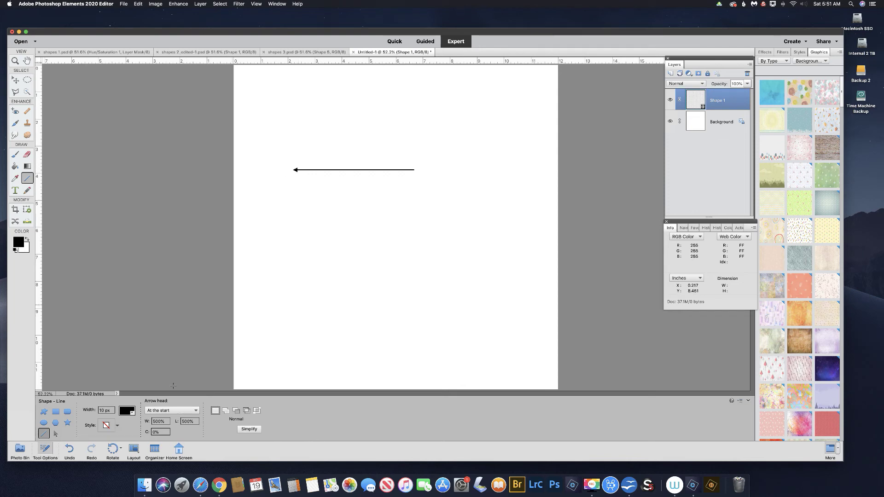
pyautogui.click(166, 411)
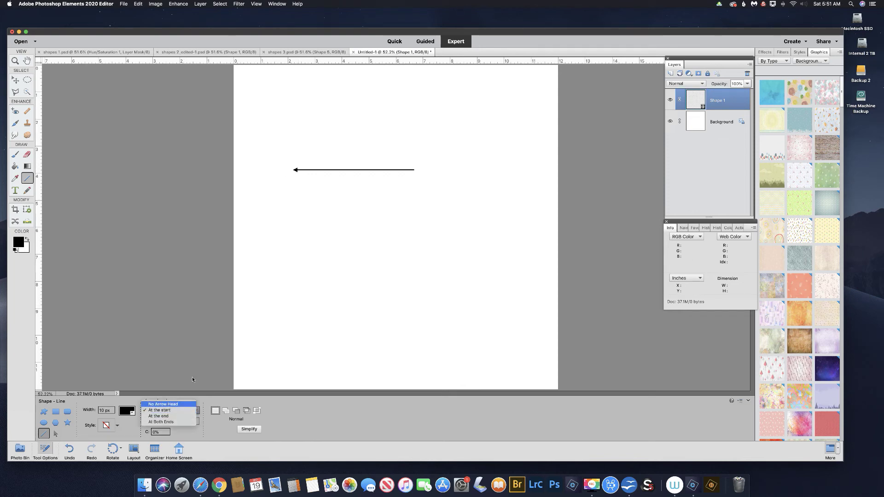
pyautogui.click(167, 405)
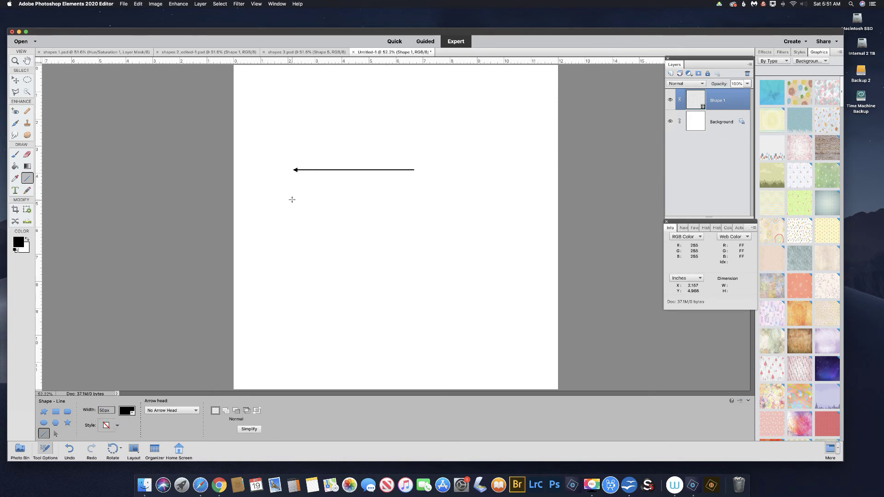
pyautogui.moveTo(292, 200); pyautogui.dragTo(412, 199)
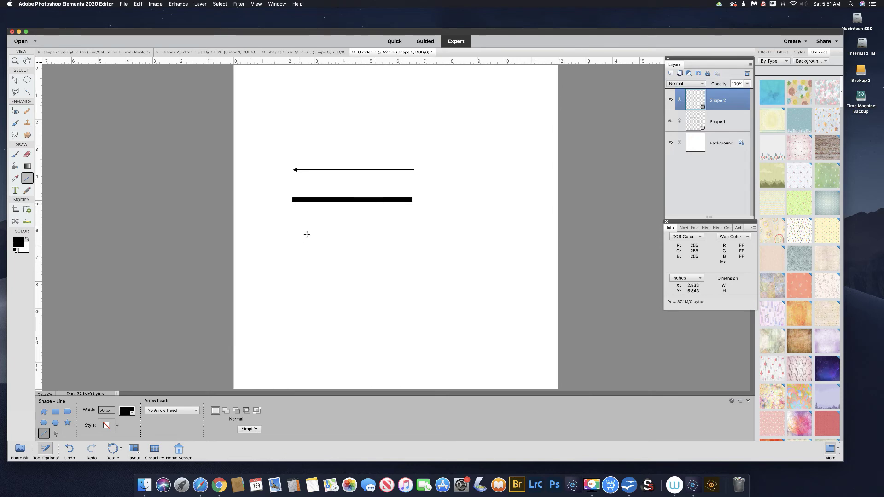
# Draw two 50 px lines about 4.5 in long with start arrowheads 500% long, the first 500% wide and the second 200% wide.
pyautogui.click(174, 412)
pyautogui.click(164, 417)
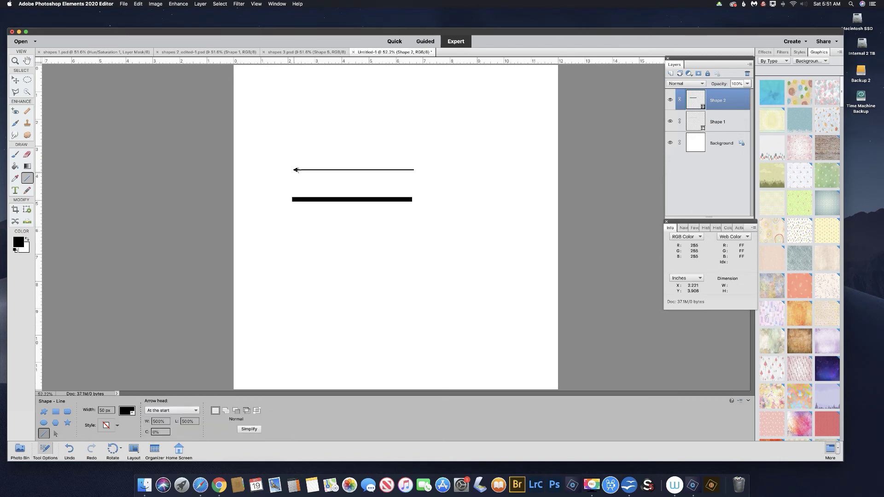
pyautogui.moveTo(293, 227); pyautogui.dragTo(415, 228)
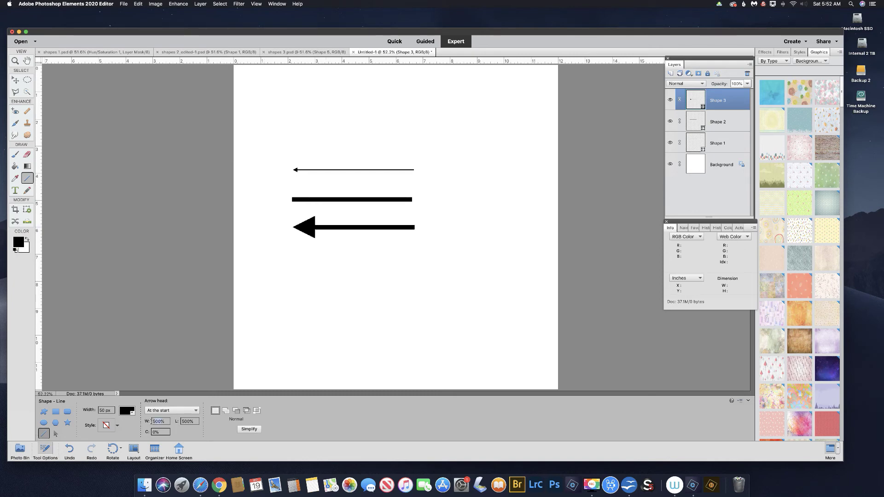
pyautogui.write('20%')
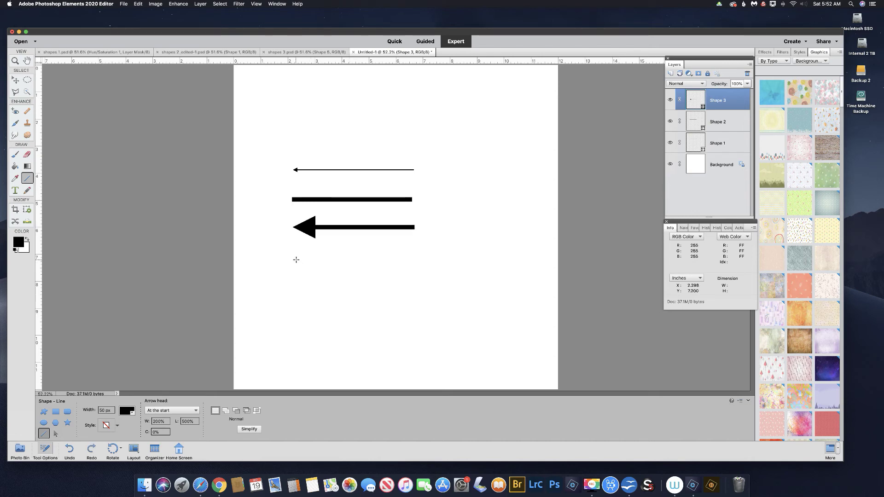
pyautogui.moveTo(296, 260); pyautogui.dragTo(418, 261)
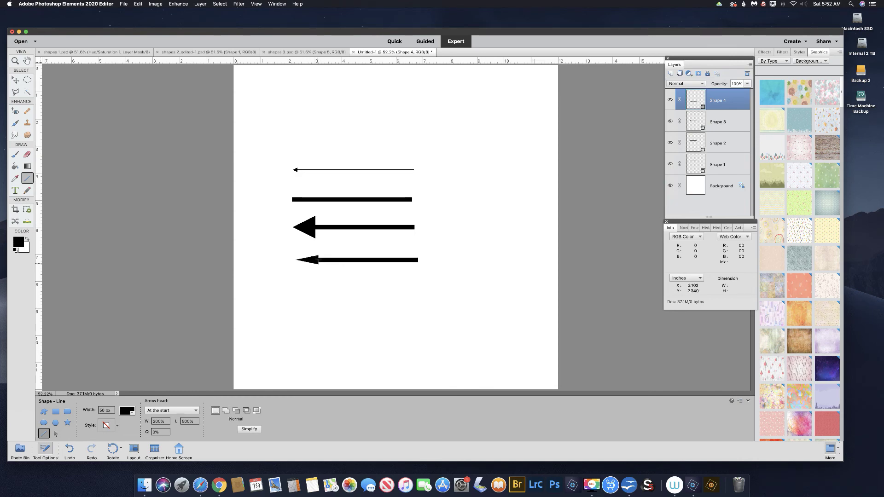
# Set the arrowhead length to 799% and draw a horizontal arrow about 5.6 in long below the others.
pyautogui.click(191, 421)
pyautogui.write('800')
pyautogui.press('Return')
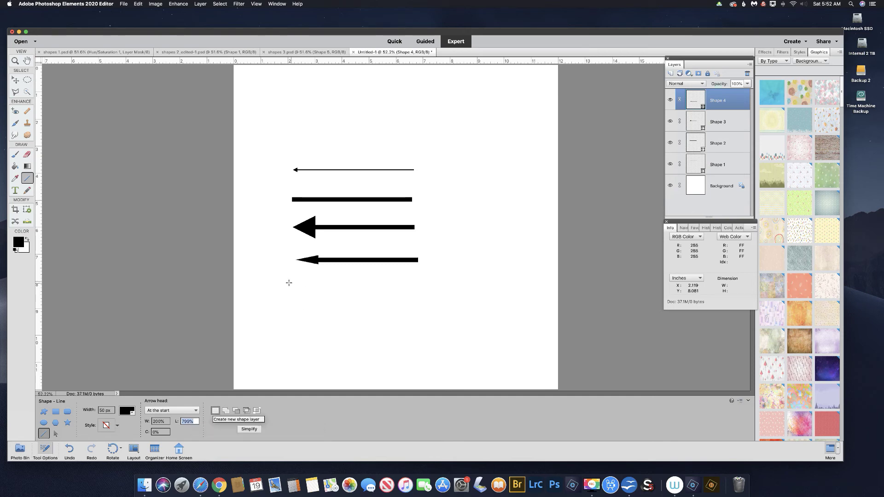
pyautogui.moveTo(314, 286); pyautogui.dragTo(436, 286)
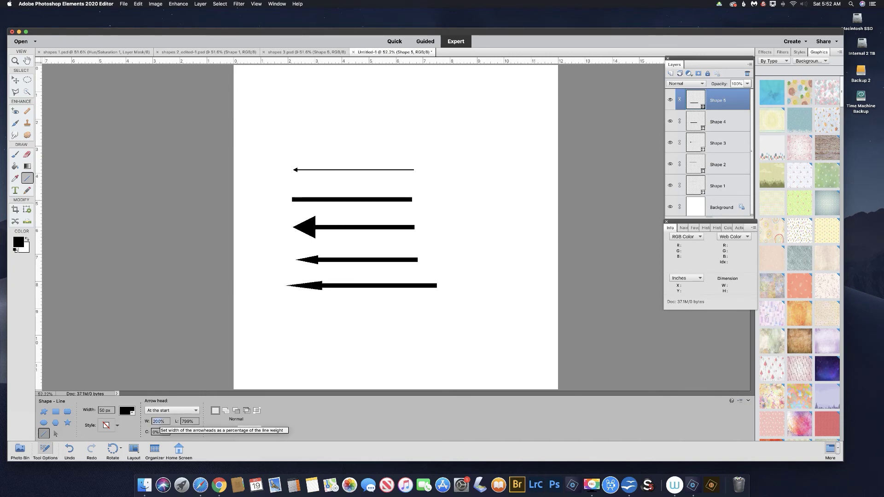
# Set the arrowhead width and length to 500% with -50% concavity, and draw a horizontal arrow about 6.2 in long below the others.
pyautogui.click(189, 421)
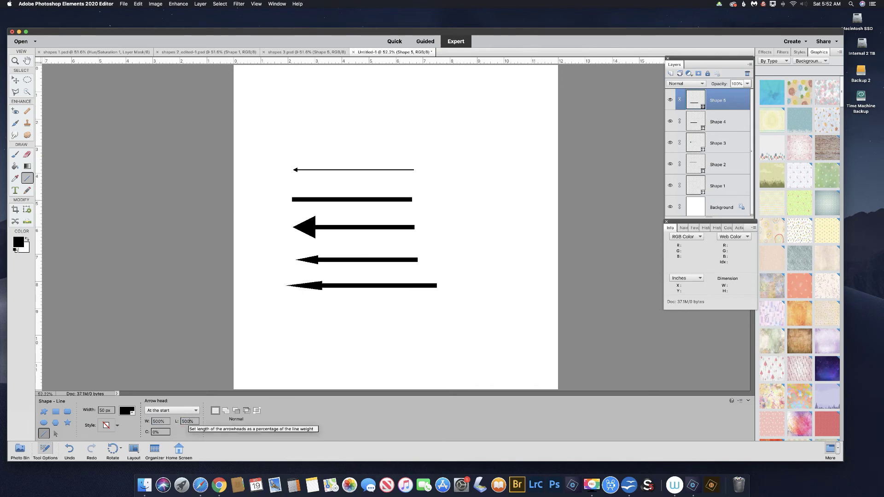
pyautogui.click(160, 432)
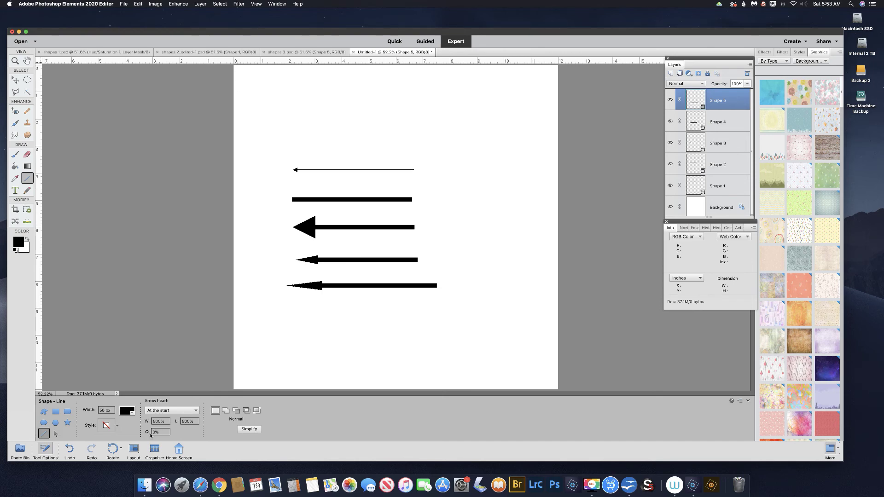
pyautogui.moveTo(148, 433)
pyautogui.mouseDown()
pyautogui.moveTo(120, 435)
pyautogui.moveTo(134, 435)
pyautogui.mouseUp()
pyautogui.moveTo(295, 313); pyautogui.dragTo(460, 315)
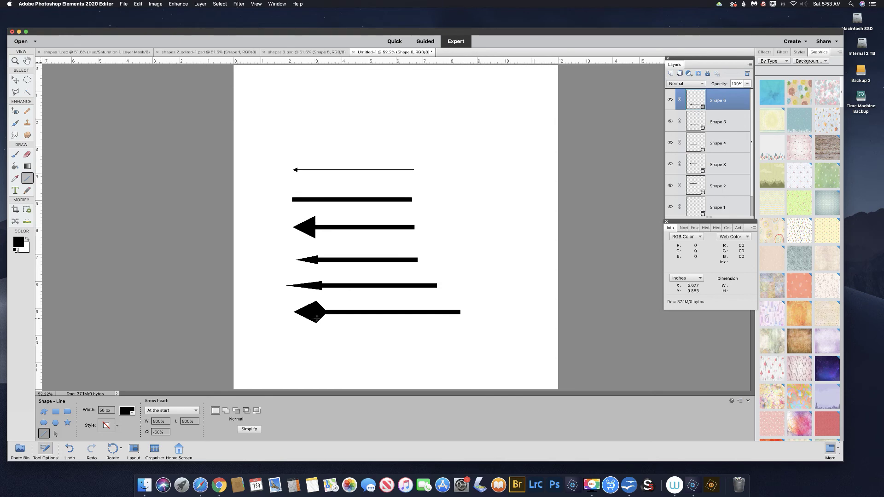
# Set the arrowhead concavity to 50% and draw an arrow about 5.5 in long at the bottom of the stack, adding it to the same shape layer.
pyautogui.moveTo(147, 433); pyautogui.dragTo(203, 436)
pyautogui.press('shift')
pyautogui.moveTo(299, 339); pyautogui.dragTo(446, 341)
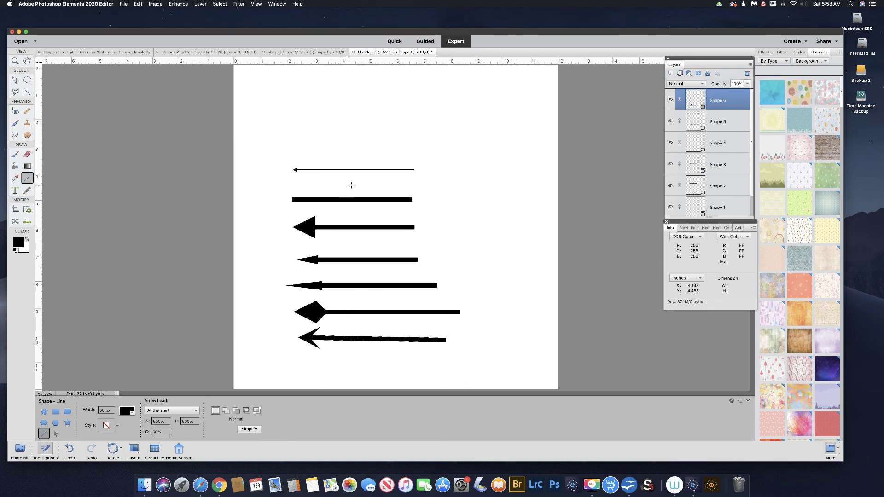
# Draw a line about 5 in long with an arrowhead at the end above the stack, and one about 5.9 in long with arrowheads at both ends.
pyautogui.click(180, 411)
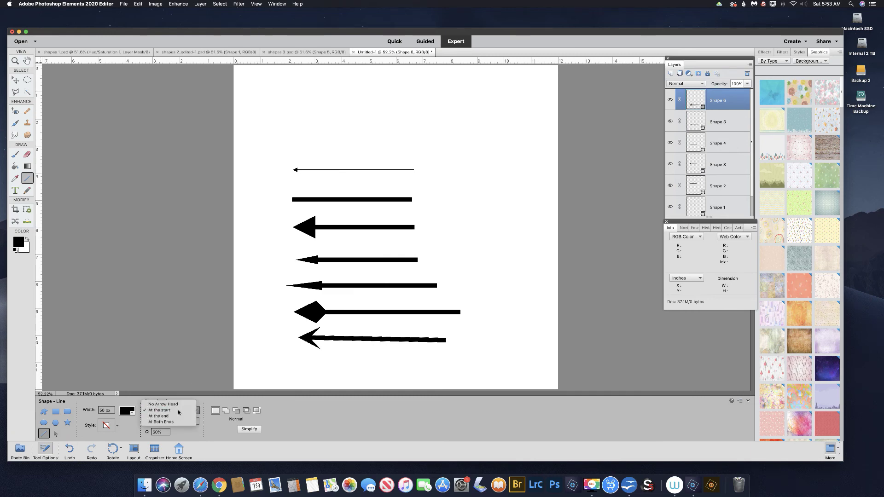
pyautogui.click(175, 421)
pyautogui.moveTo(300, 122); pyautogui.dragTo(407, 133)
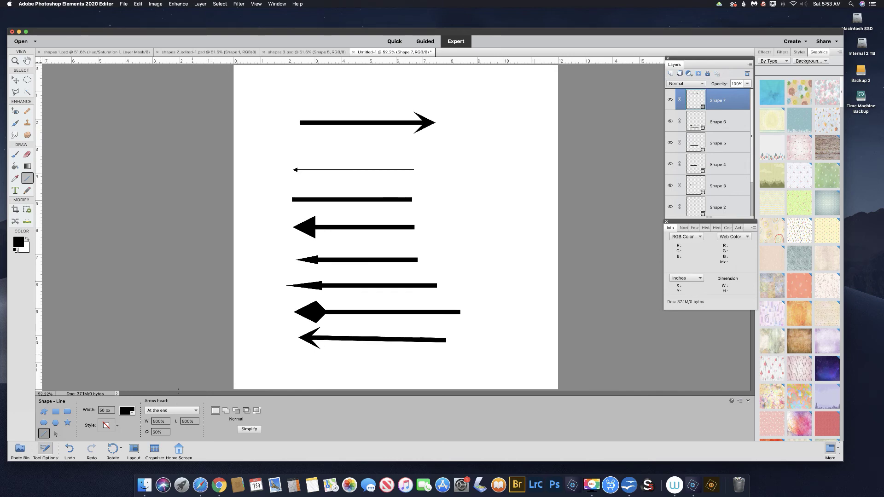
pyautogui.click(166, 411)
pyautogui.click(162, 416)
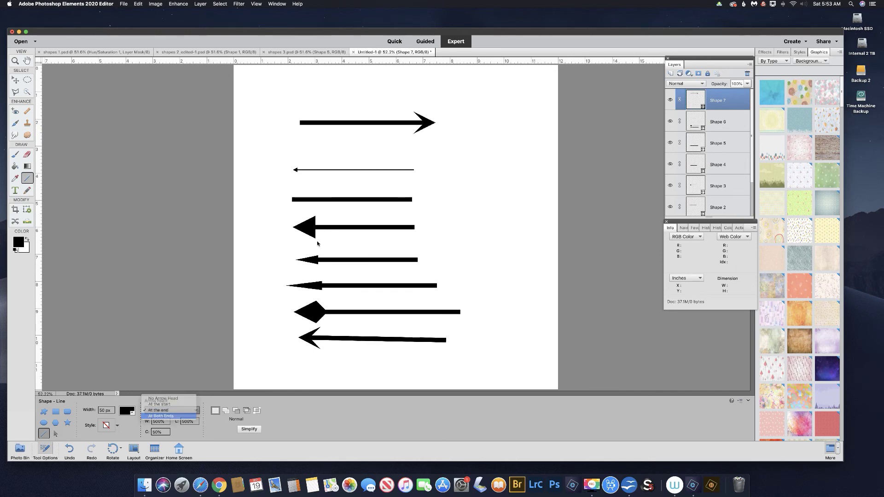
pyautogui.moveTo(376, 150); pyautogui.dragTo(465, 151)
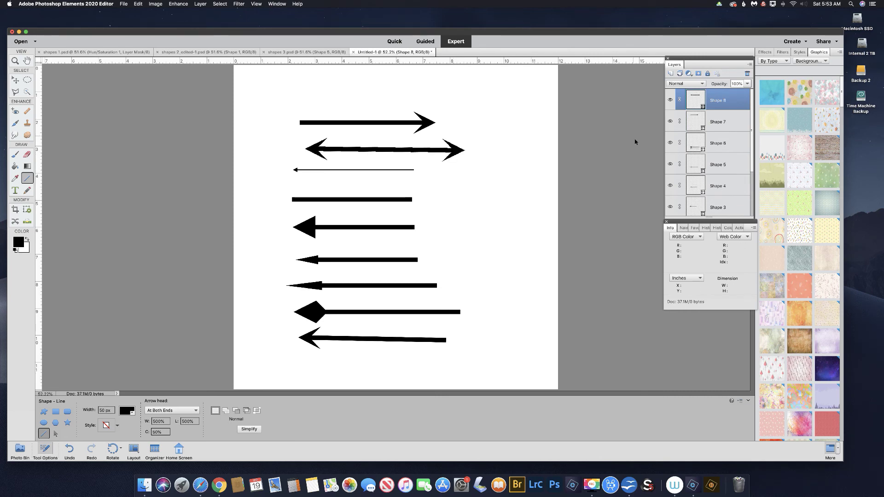
# Delete all the line and arrow shape layers, leaving only the background.
pyautogui.scroll(-3, 710, 134)
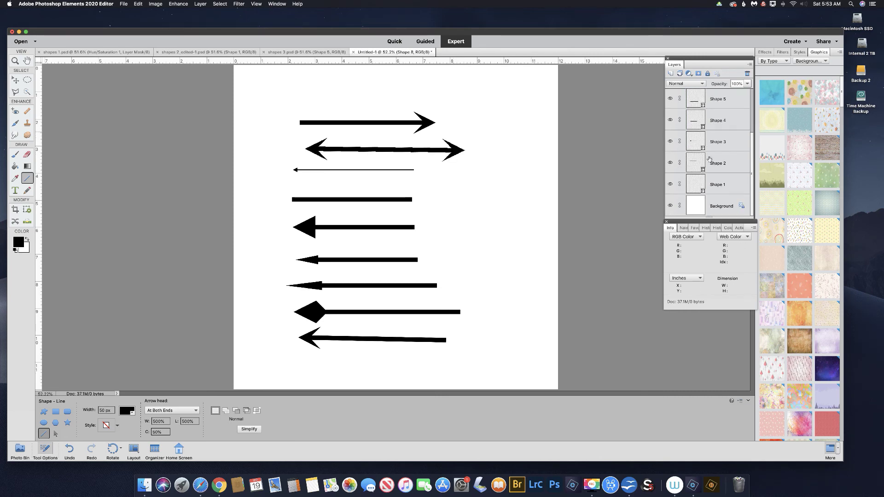
pyautogui.keyDown('shift'); pyautogui.click(704, 183); pyautogui.keyUp('shift')
pyautogui.click(748, 74)
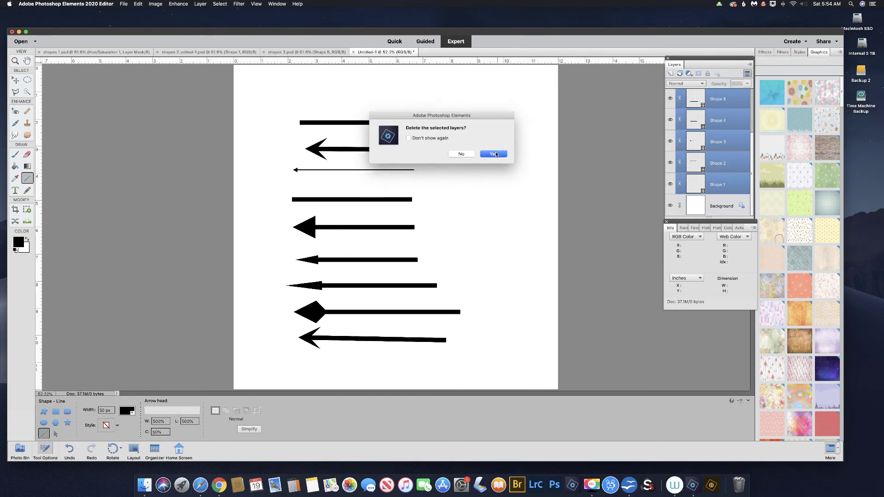
pyautogui.click(496, 154)
# Draw a black square about 2.8 in wide near the page centre and add an overlapping one to its upper right on the same shape layer.
pyautogui.click(56, 412)
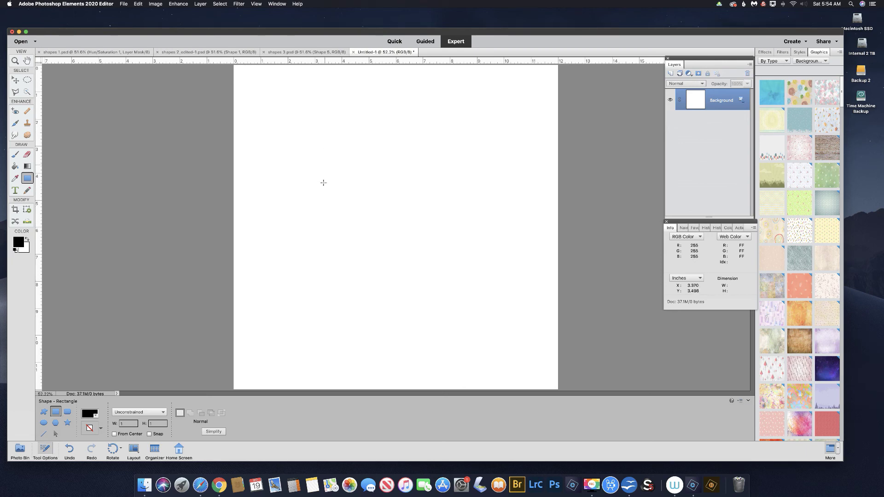
pyautogui.moveTo(321, 180); pyautogui.dragTo(397, 259)
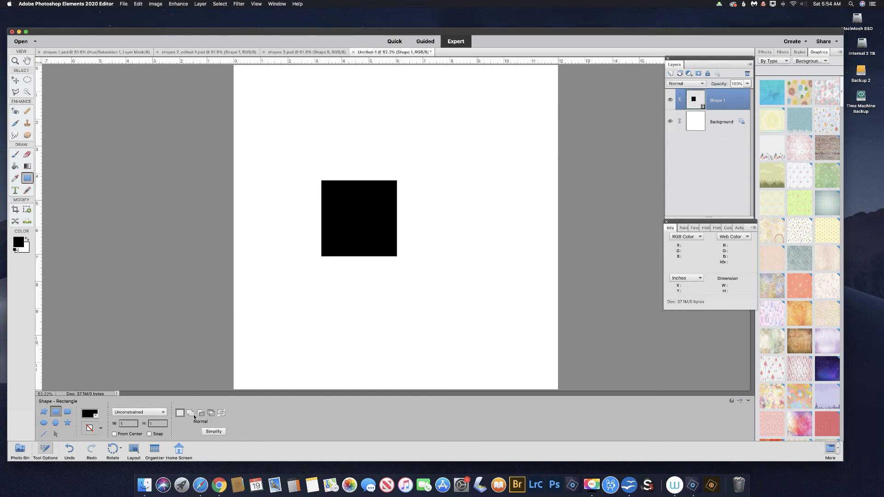
pyautogui.click(191, 413)
pyautogui.moveTo(378, 153); pyautogui.dragTo(455, 234)
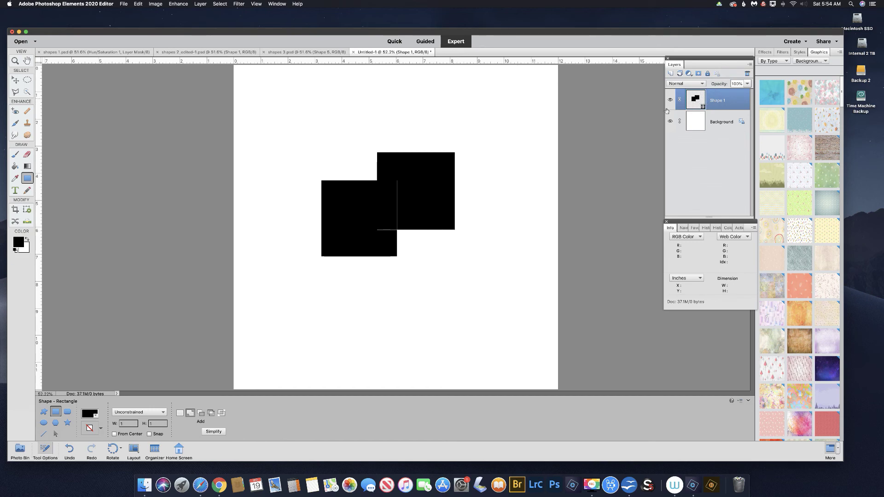
# Use the Shape Selection tool to move the lower-left square independently of the other square on the same layer.
pyautogui.click(56, 434)
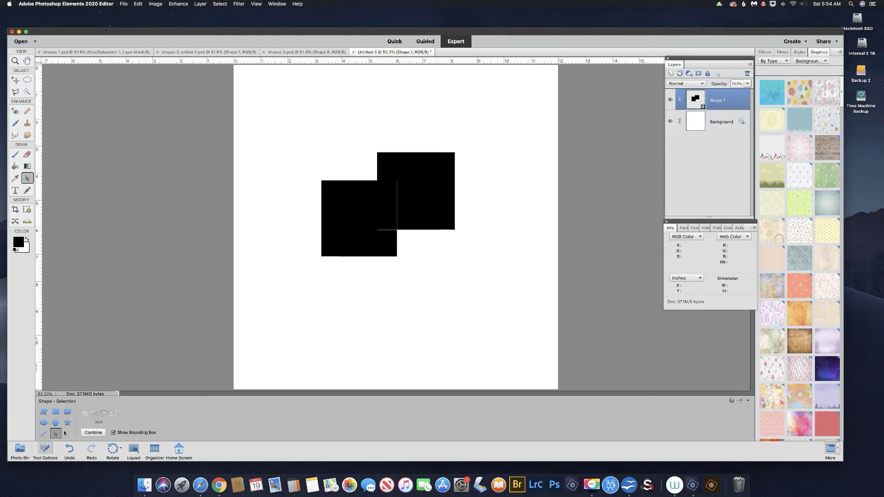
pyautogui.click(349, 218)
pyautogui.moveTo(349, 218); pyautogui.dragTo(331, 237)
pyautogui.click(367, 212)
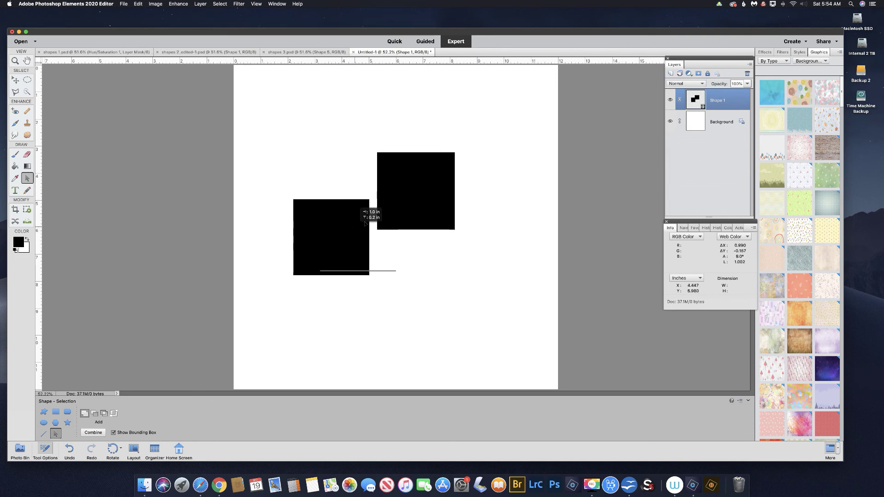
# Draw an elliptical selection above the squares, extend it with a second ellipse in Add mode, and deselect it.
pyautogui.click(27, 80)
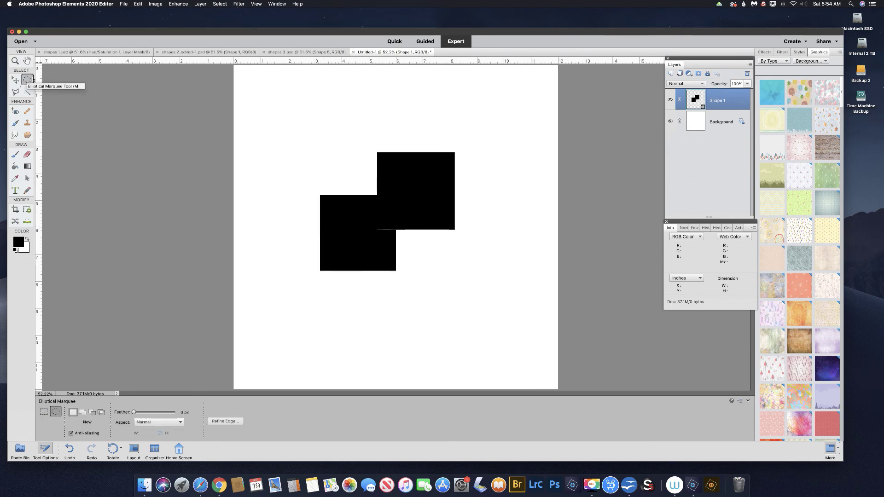
pyautogui.moveTo(304, 97); pyautogui.dragTo(377, 151)
pyautogui.click(83, 413)
pyautogui.moveTo(375, 88); pyautogui.dragTo(361, 123)
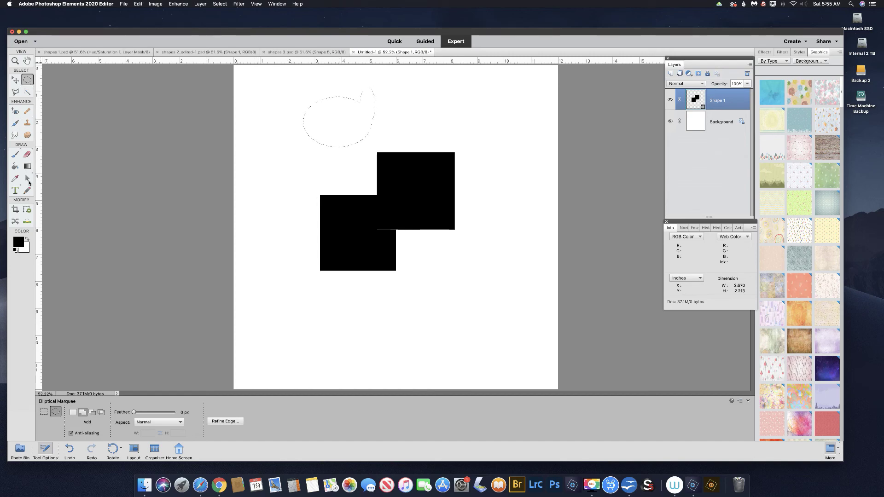
pyautogui.click(27, 178)
pyautogui.press('super+d')
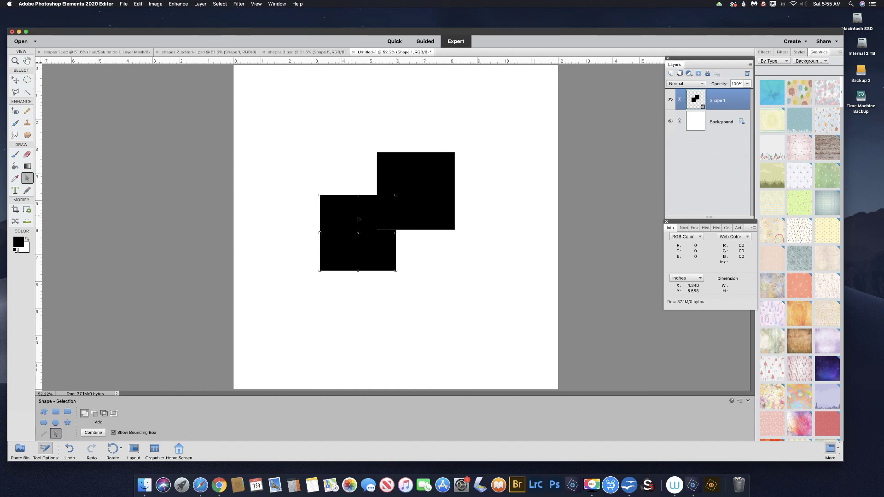
# Reposition the two squares so they still overlap, combine them into one shape, and move the combined shape as a unit.
pyautogui.moveTo(355, 223); pyautogui.dragTo(412, 186)
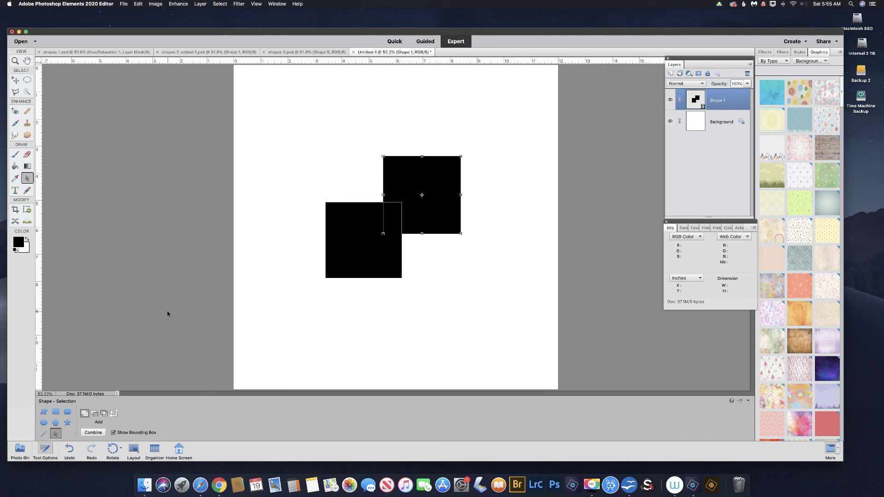
pyautogui.click(93, 433)
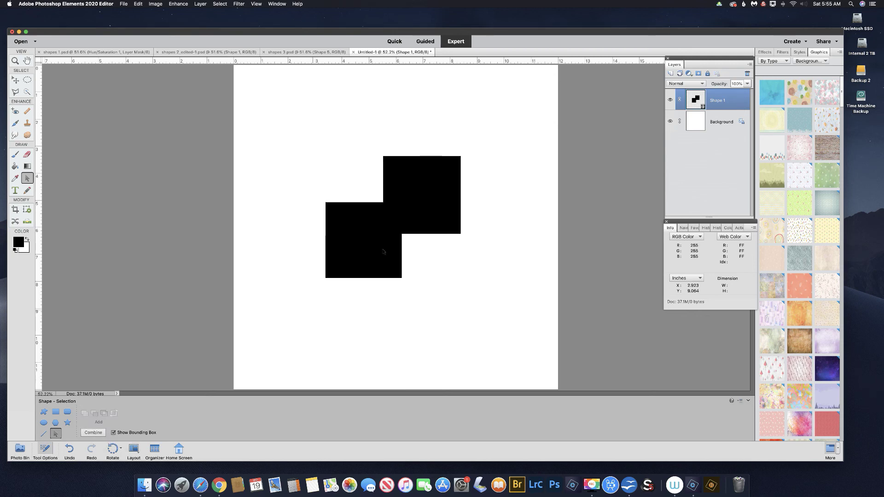
pyautogui.moveTo(382, 232); pyautogui.dragTo(364, 216)
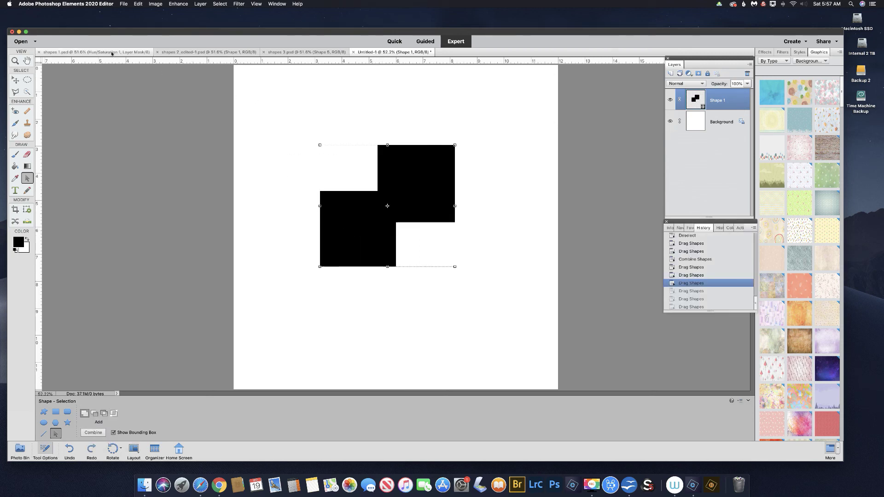
# Examine the artwork in shapes 1, shapes 2_edited-1 and shapes 3, check the Star tool options for the gears, and return to Untitled-1.
pyautogui.click(113, 53)
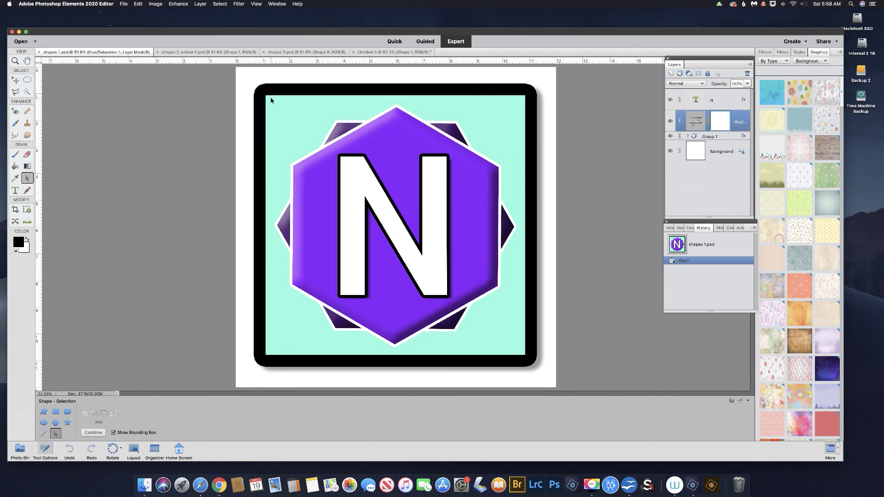
pyautogui.click(184, 53)
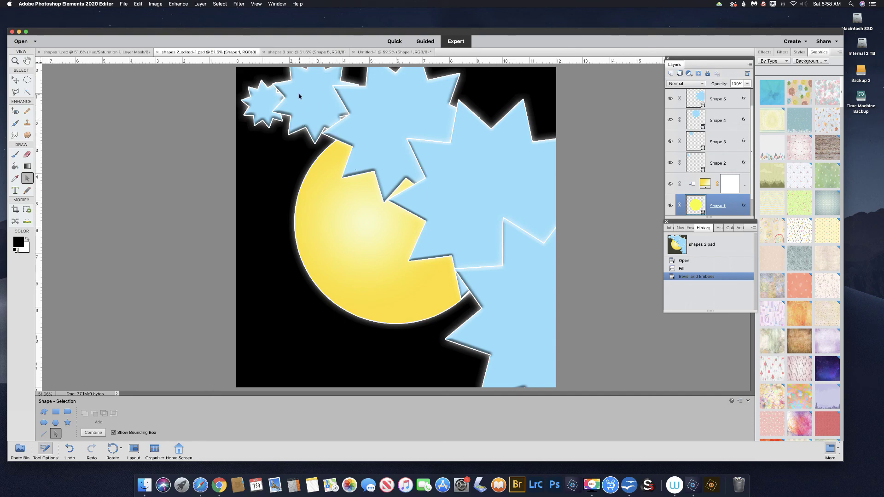
pyautogui.click(286, 51)
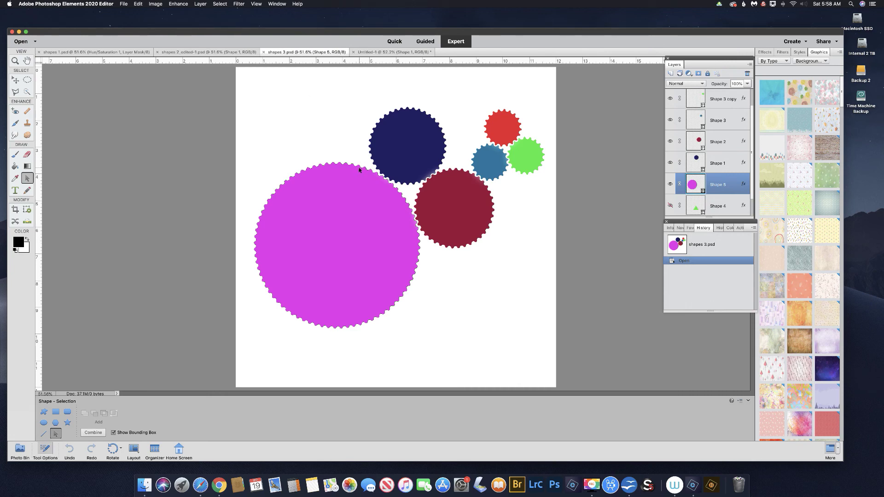
pyautogui.click(68, 422)
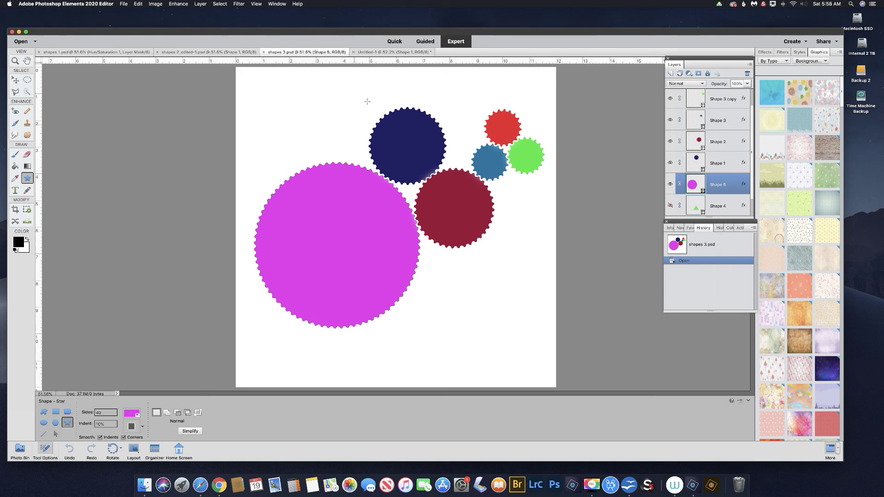
pyautogui.click(372, 52)
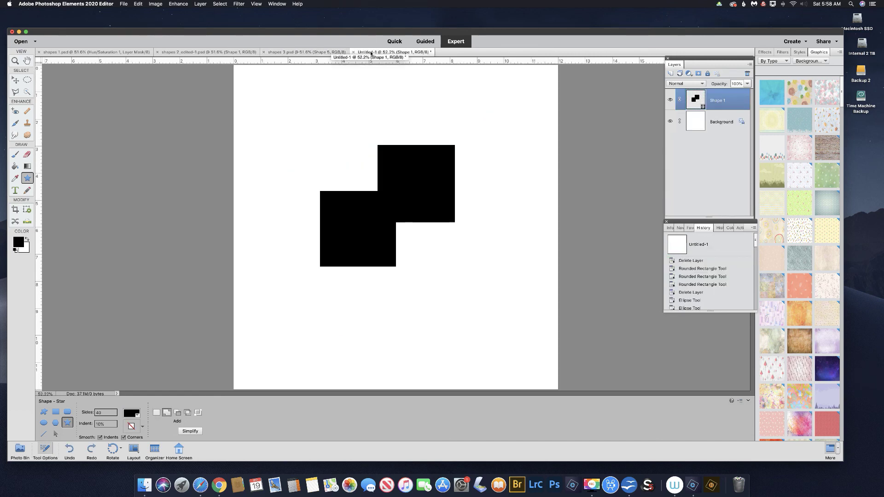